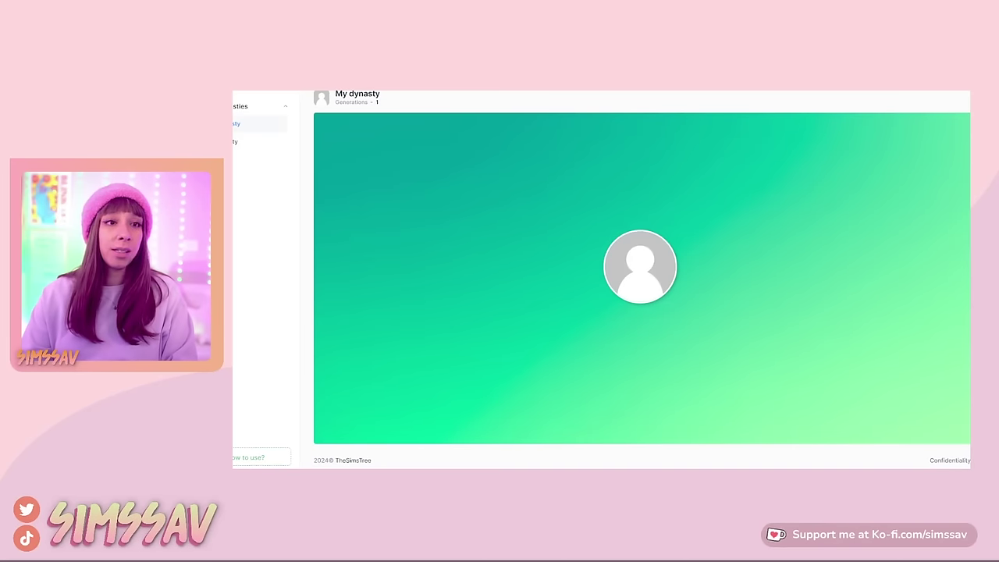
# - Try the Dark display theme and return to the Light theme
pyautogui.moveTo(967, 92)
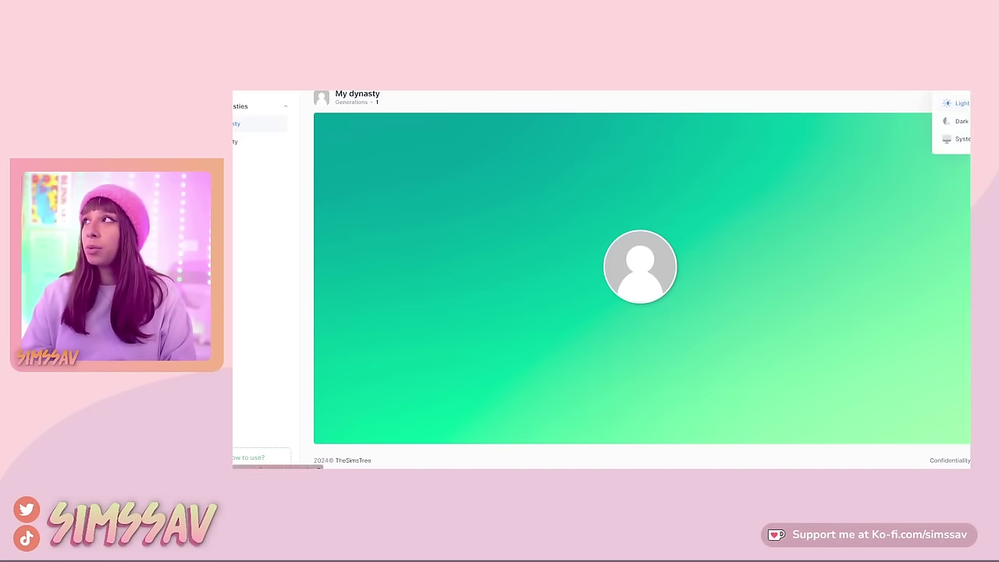
pyautogui.click(960, 121)
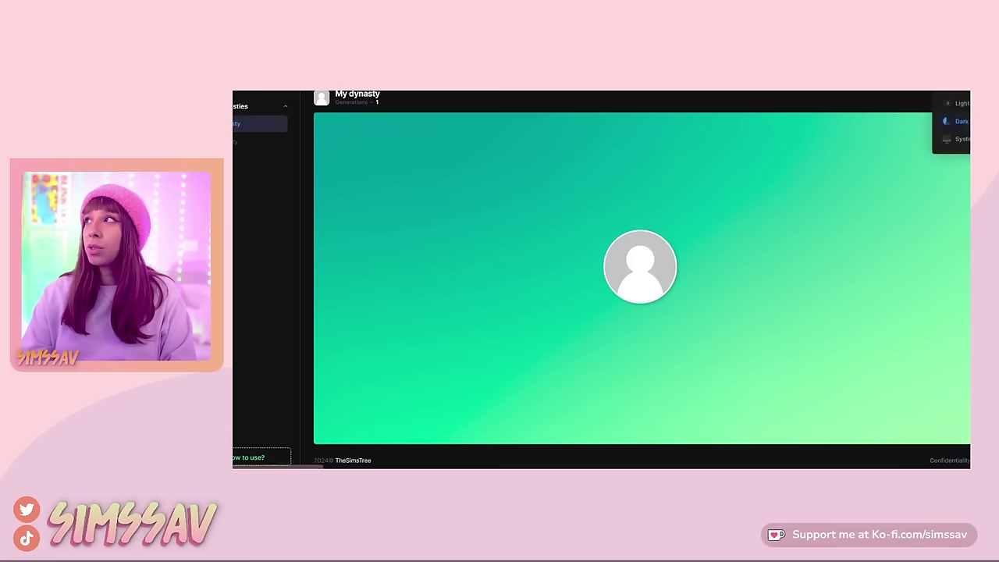
pyautogui.click(959, 103)
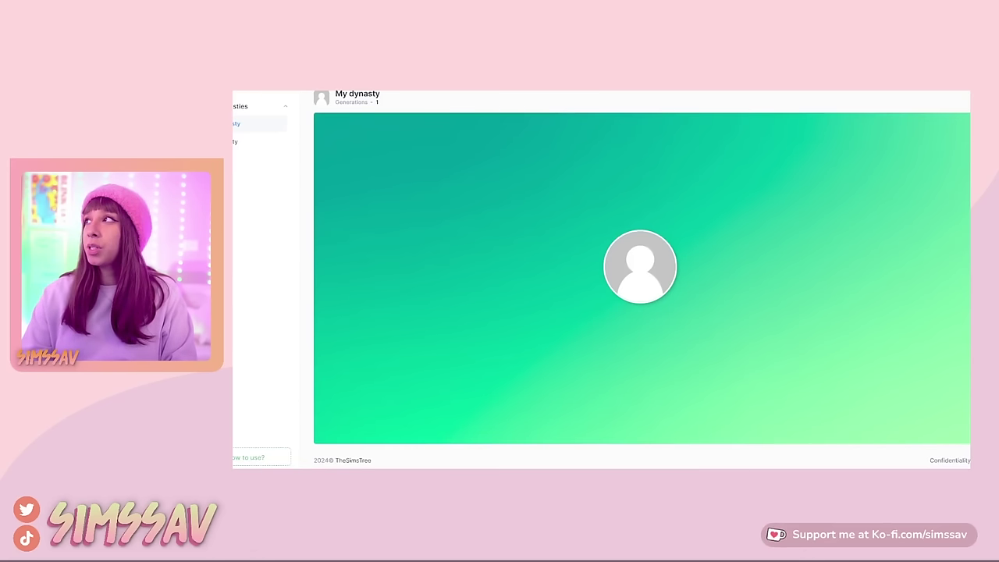
# - Set the background of the My dynasty tree to Pink, save it, and check the tree's settings again
pyautogui.click(968, 97)
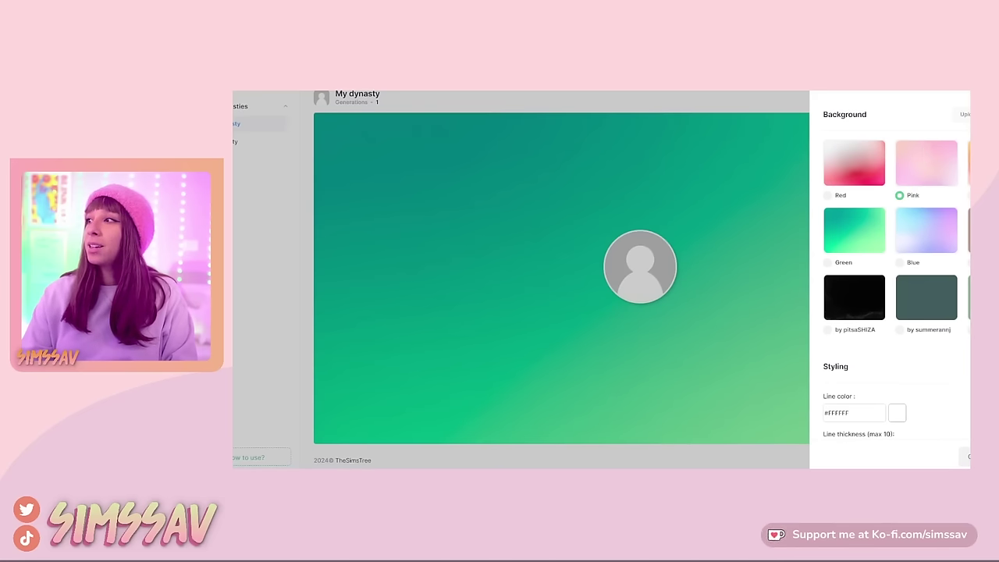
pyautogui.click(796, 363)
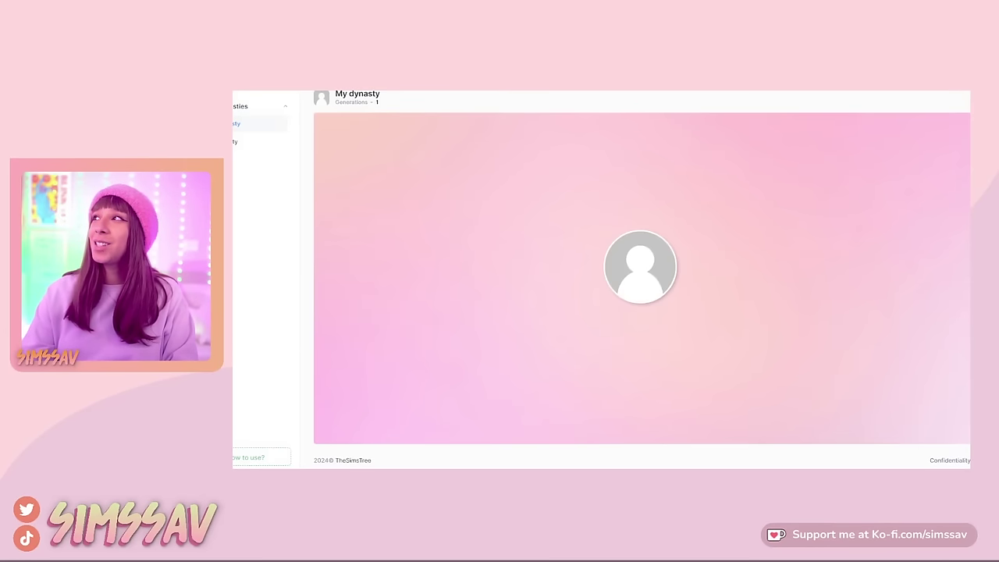
pyautogui.click(968, 97)
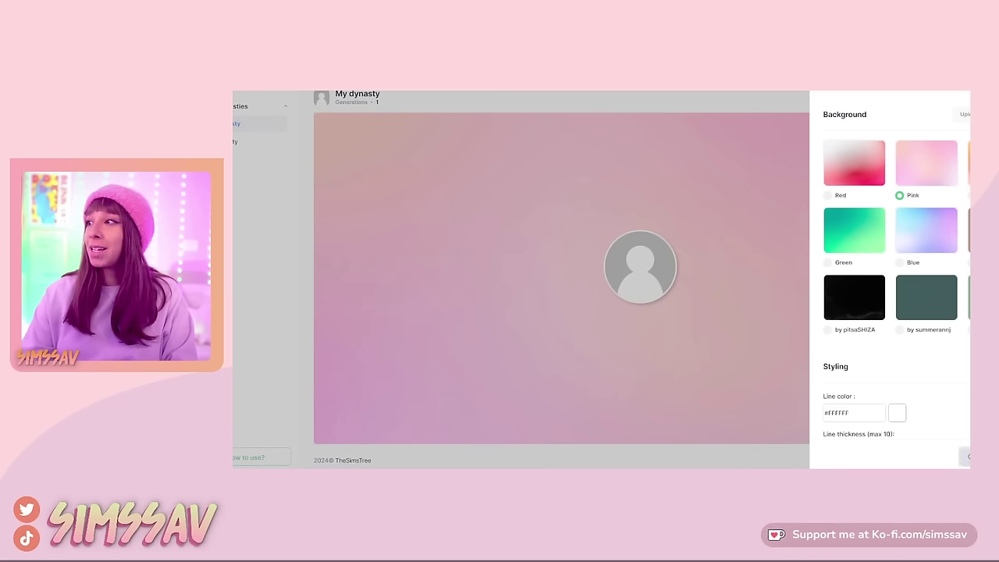
pyautogui.click(966, 457)
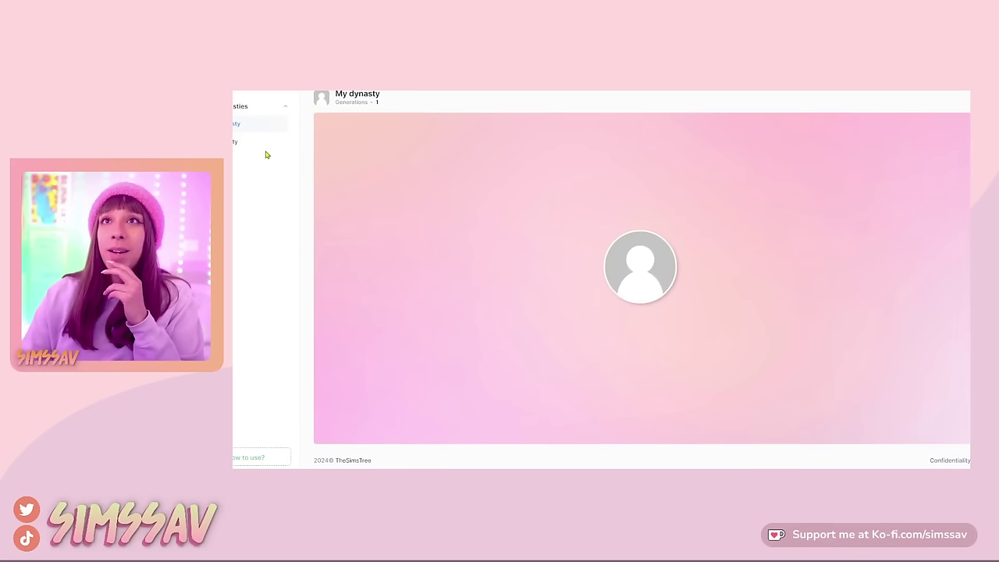
# - Open the My Sims overview listing the characters with their traits and life goals
pyautogui.click(359, 95)
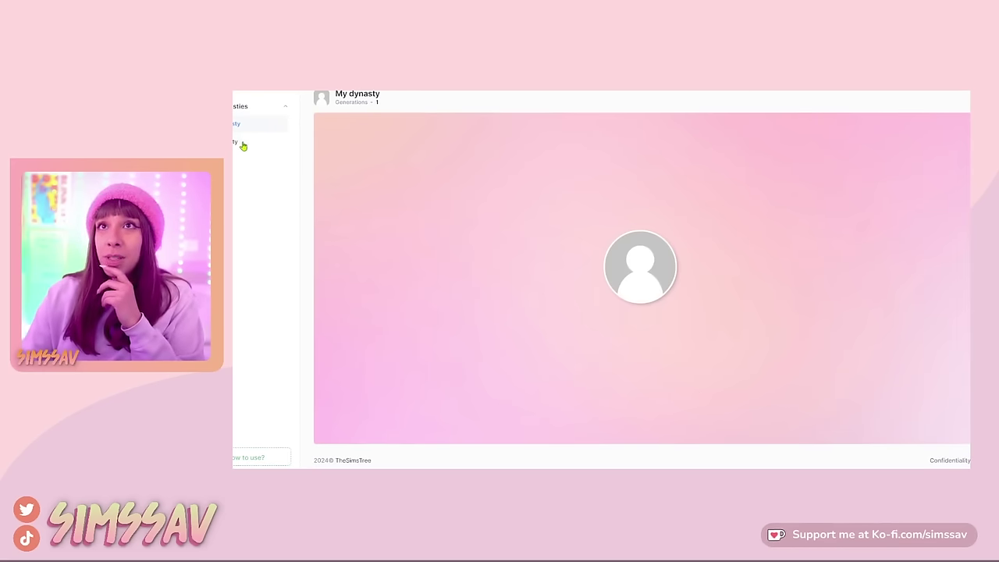
pyautogui.click(288, 197)
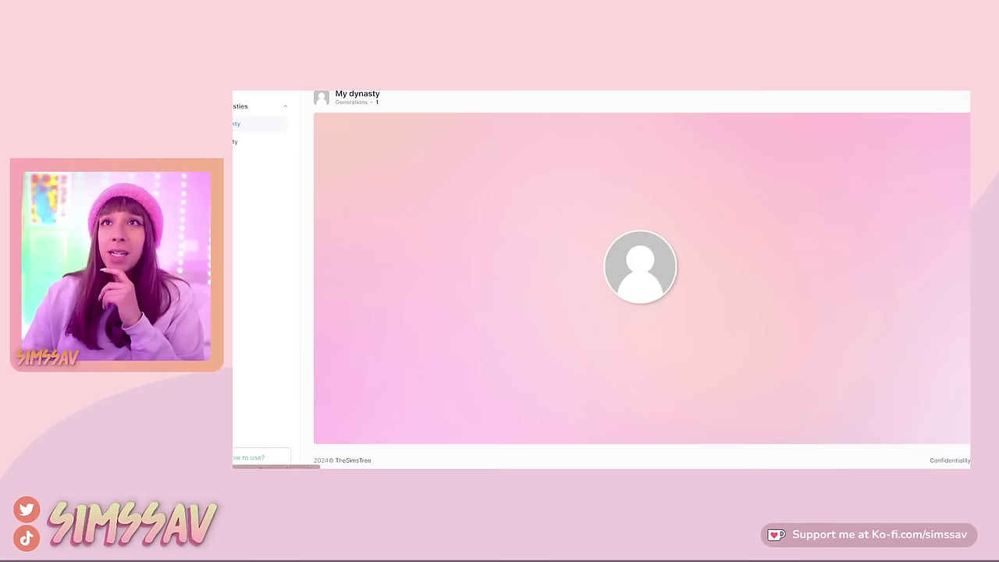
pyautogui.click(234, 162)
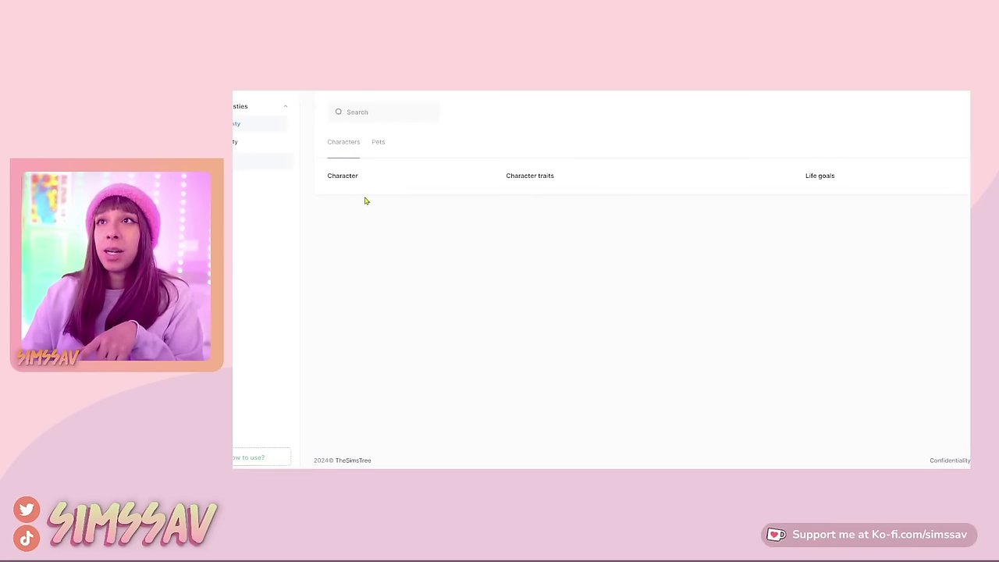
# - Add a new dynasty named Simssav Legacy Challenge, leaving its information and additional fields empty
pyautogui.click(234, 148)
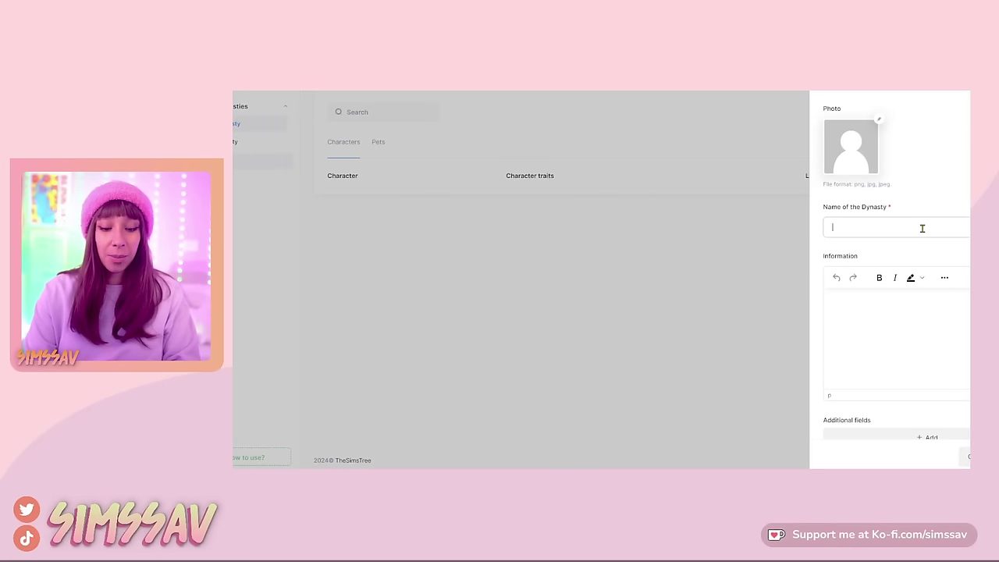
pyautogui.write('Sims')
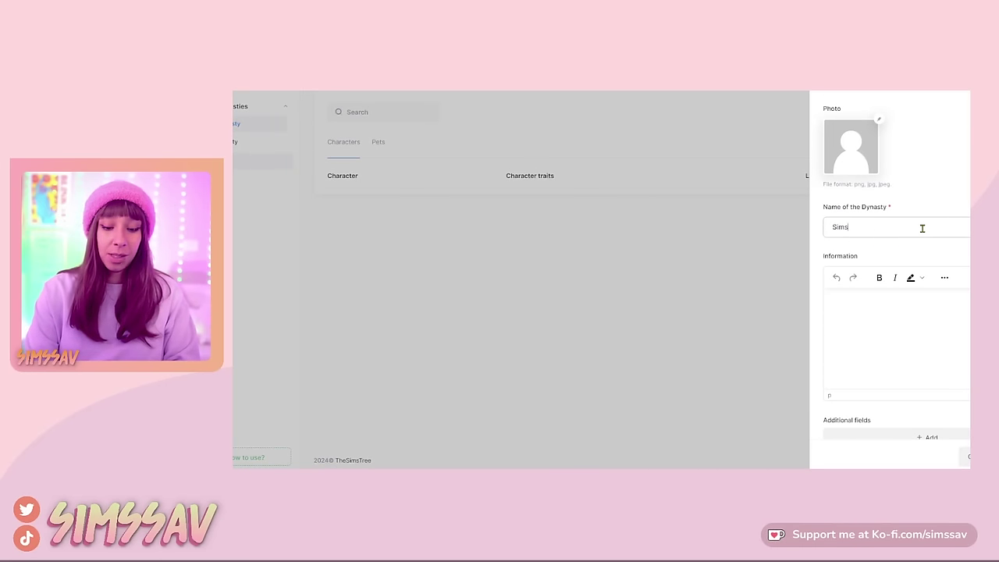
pyautogui.write('sav Legacy Challenge')
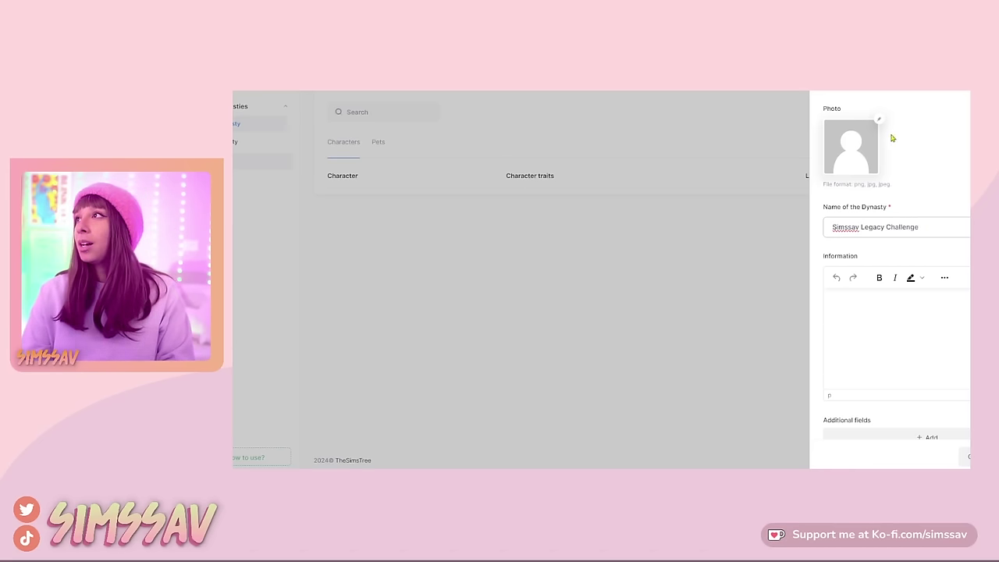
pyautogui.click(908, 329)
pyautogui.scroll(-2, 906, 421)
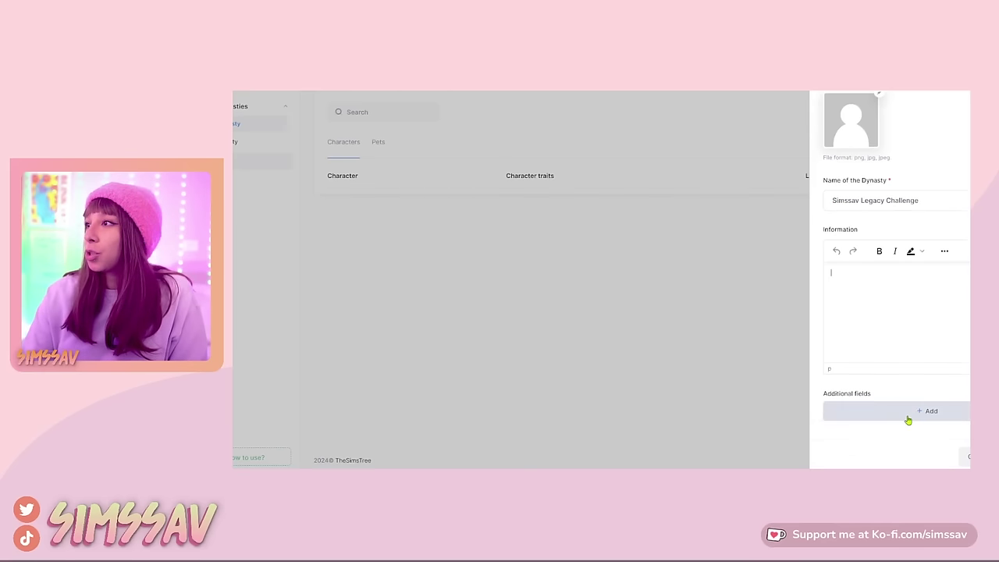
pyautogui.click(963, 454)
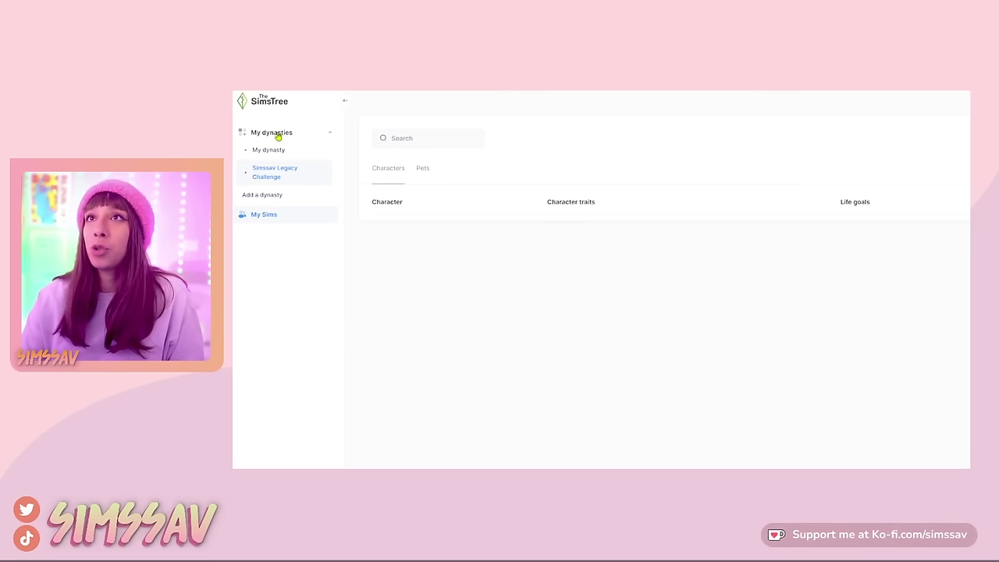
# - Consult the how-to-use guide's instructions on importing a ready-made tree from PlumtreeApp
pyautogui.hscroll(1, 601, 279)
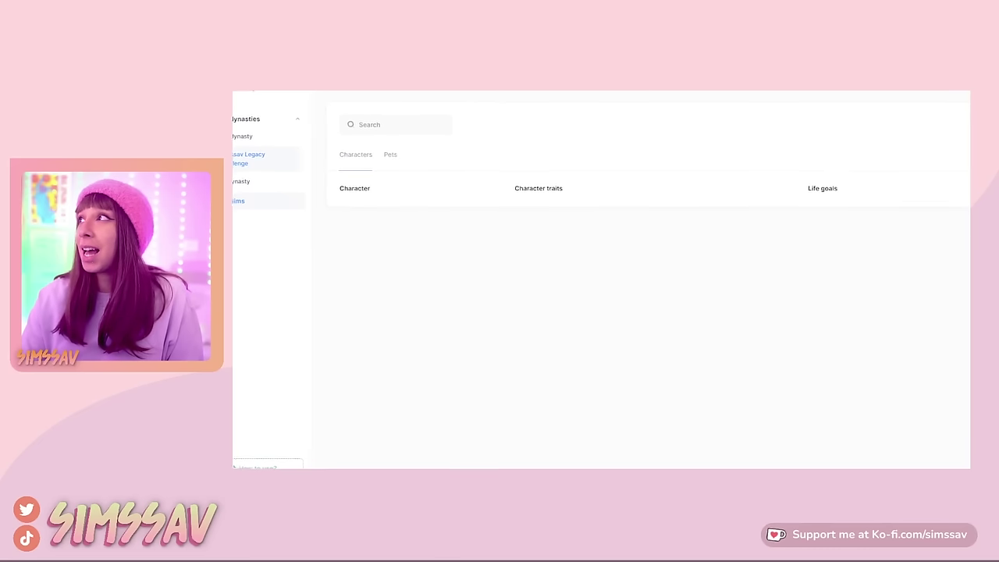
pyautogui.hotkey('ctrl', 'Tab')
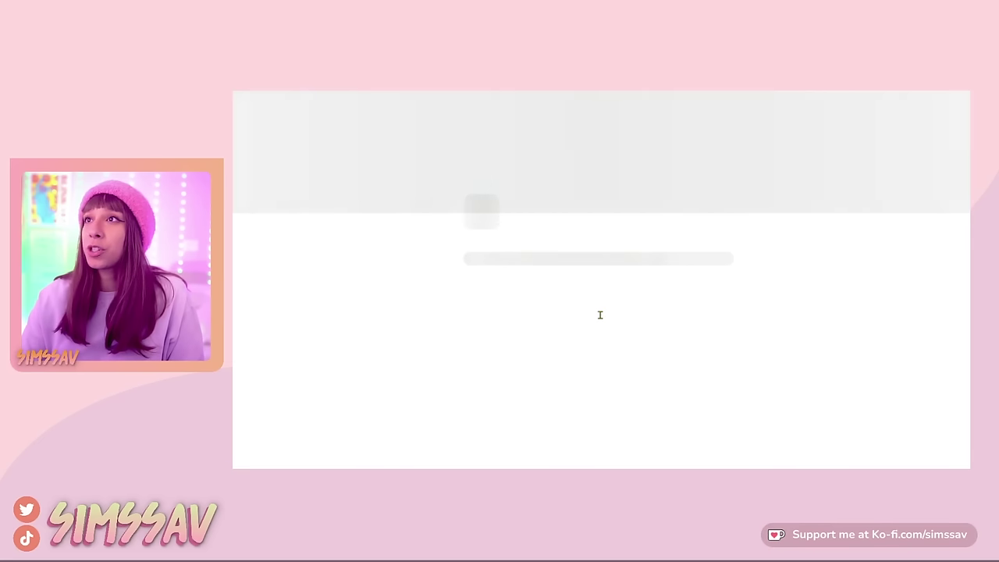
pyautogui.scroll(-2, 578, 289)
pyautogui.click(593, 255)
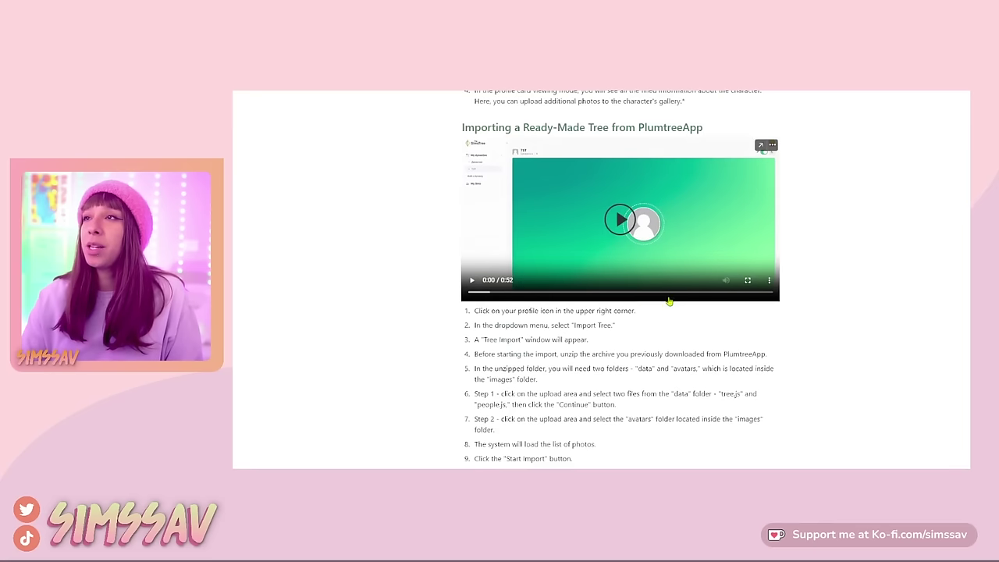
pyautogui.scroll(-1, 663, 317)
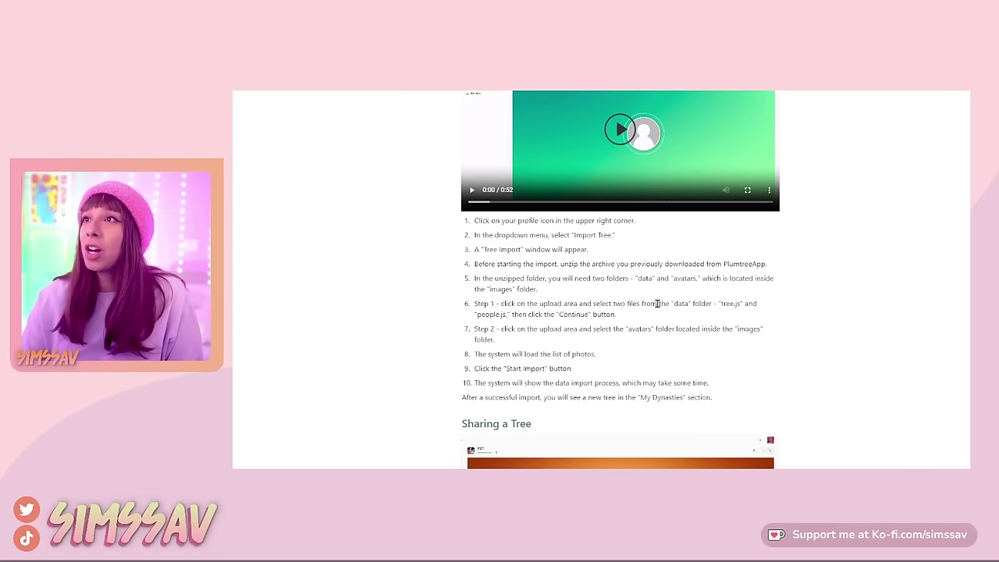
pyautogui.scroll(2, 729, 302)
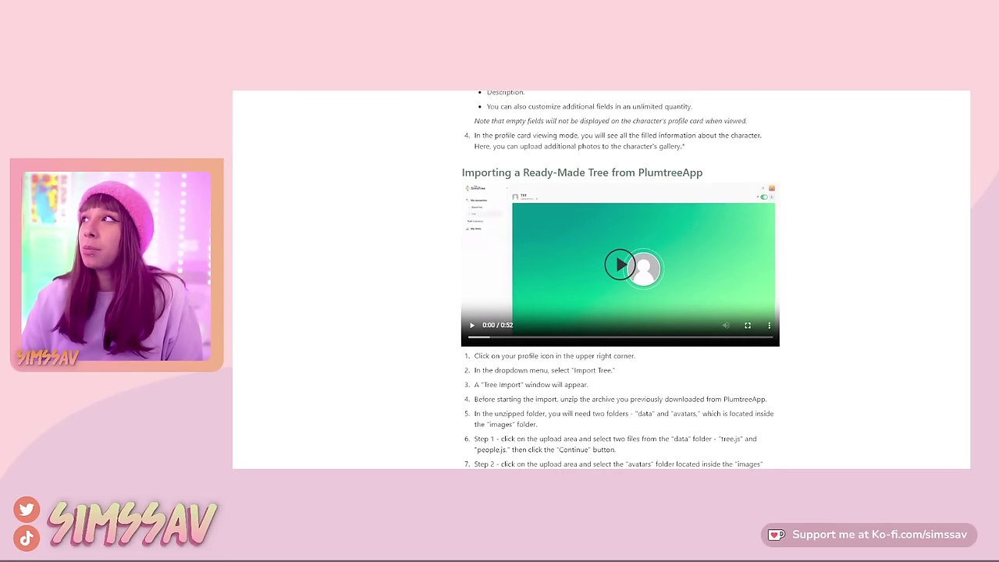
pyautogui.scroll(-1, 808, 336)
pyautogui.scroll(-1, 564, 310)
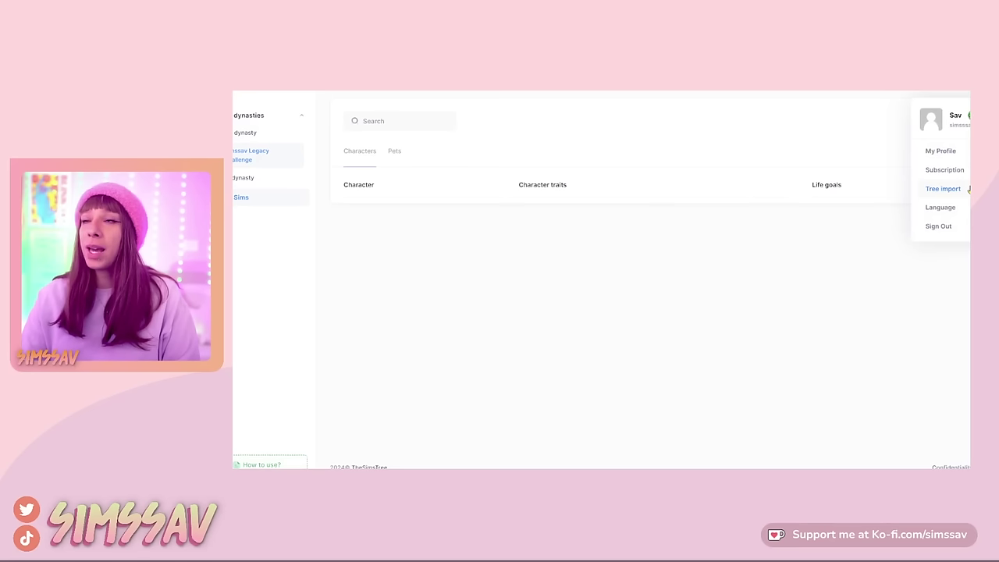
# - Start a tree import and supply the tree.js and people.js files from the Plumtree data folder on the Desktop
pyautogui.click(968, 189)
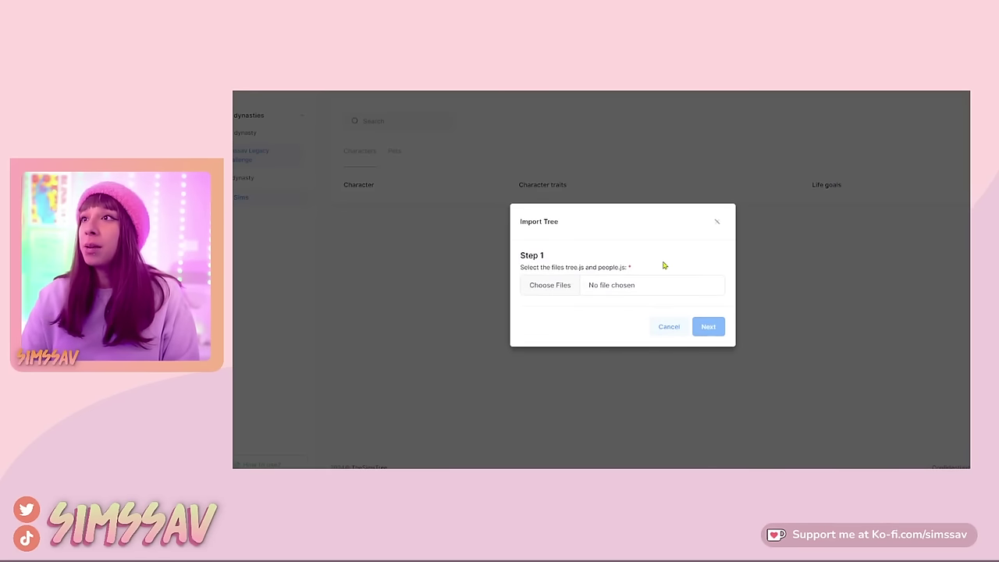
pyautogui.click(598, 287)
pyautogui.click(695, 383)
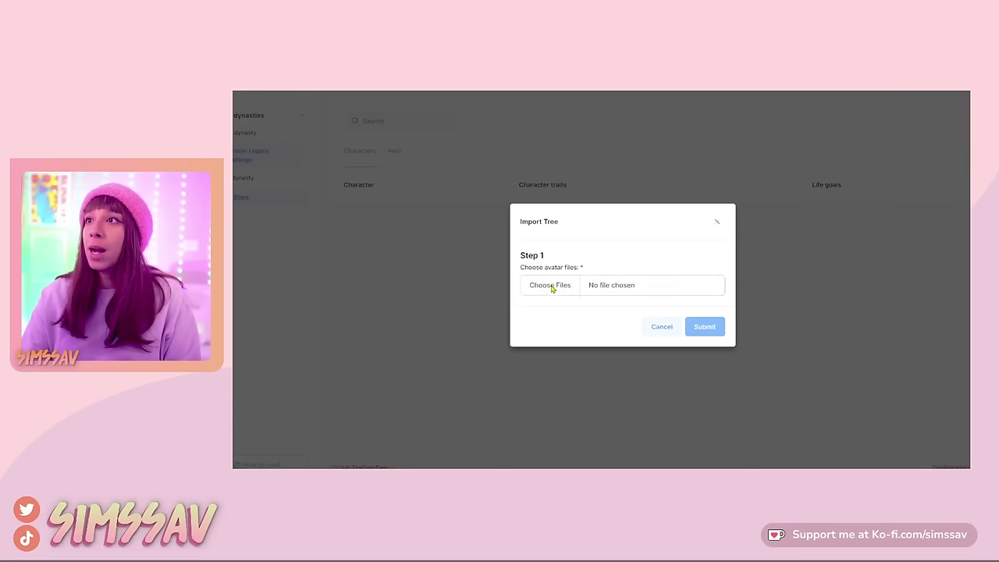
# - Select all avatar images from the Desktop's Plumtree > images > avatar folder and submit the tree import
pyautogui.click(551, 287)
pyautogui.click(282, 236)
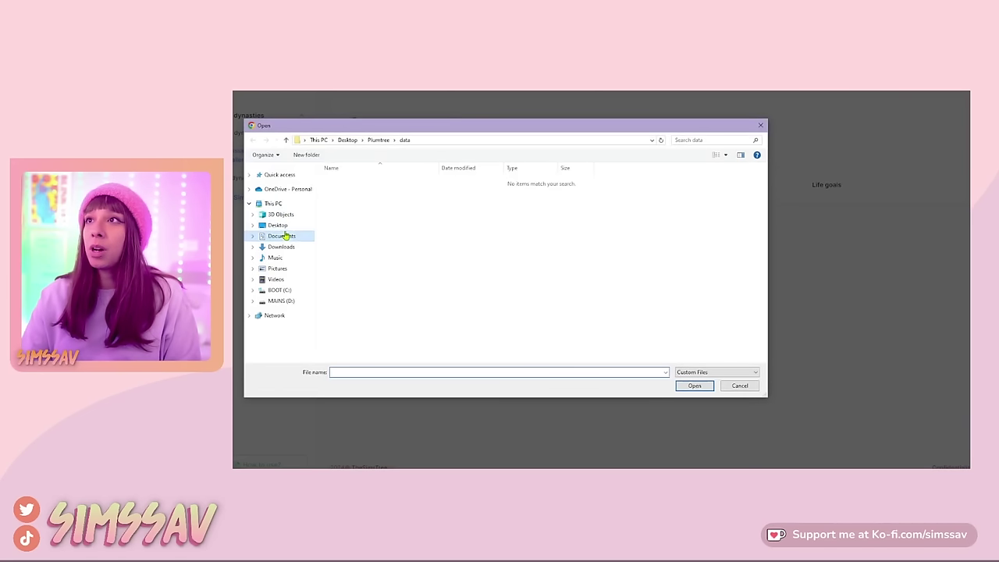
pyautogui.click(277, 225)
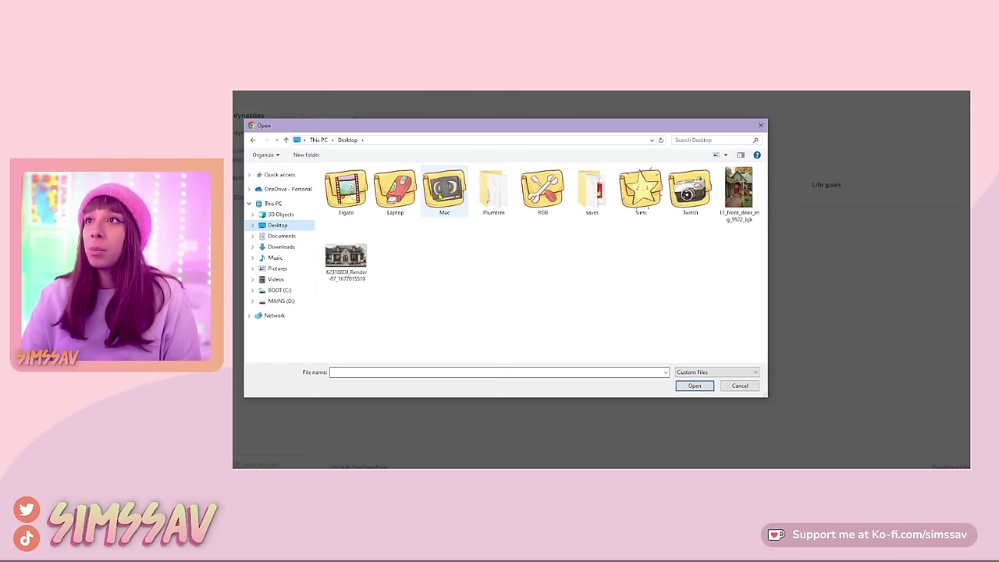
pyautogui.doubleClick(494, 191)
pyautogui.doubleClick(350, 191)
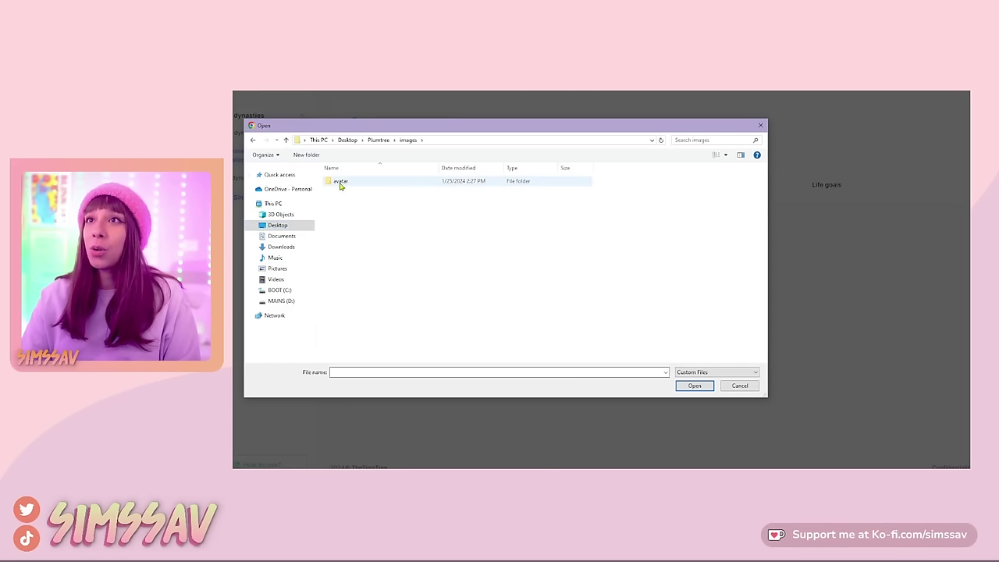
pyautogui.click(341, 181)
pyautogui.click(694, 386)
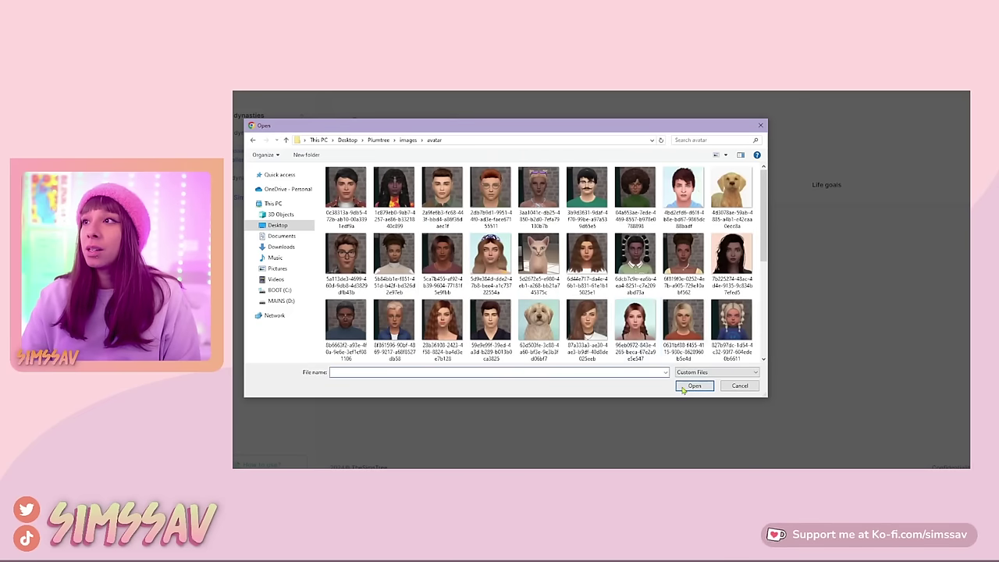
pyautogui.hotkey('ctrl', 'a')
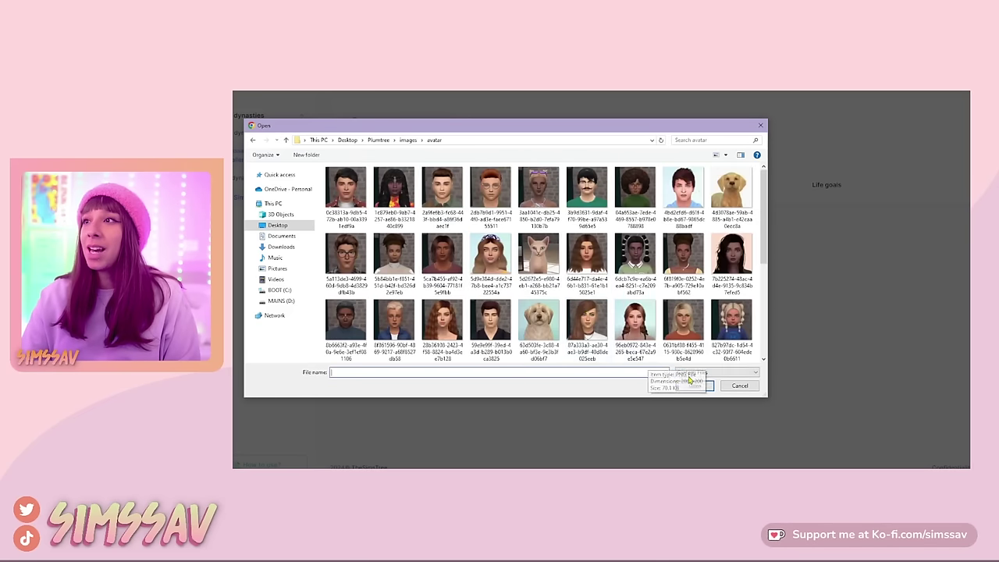
pyautogui.click(694, 386)
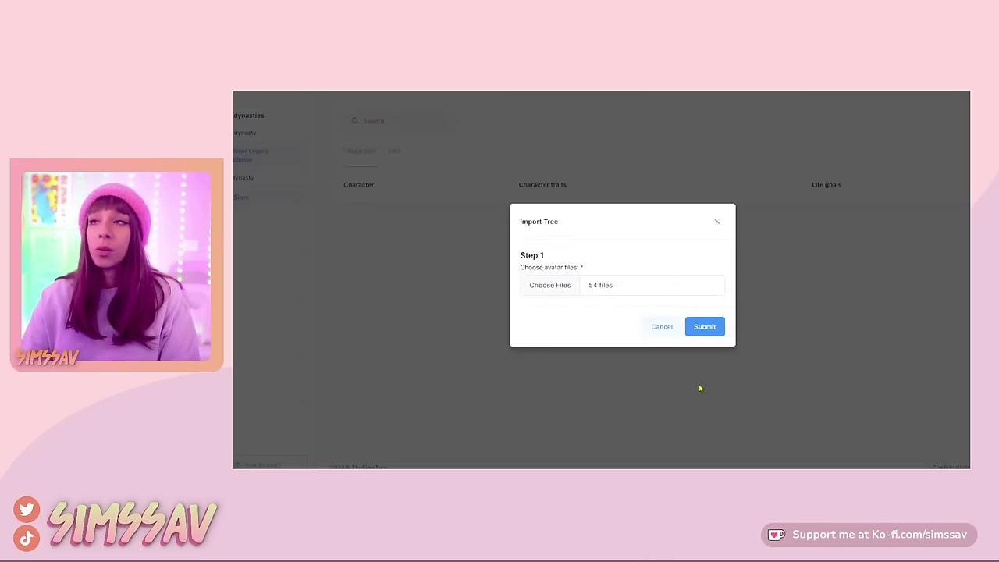
pyautogui.click(707, 327)
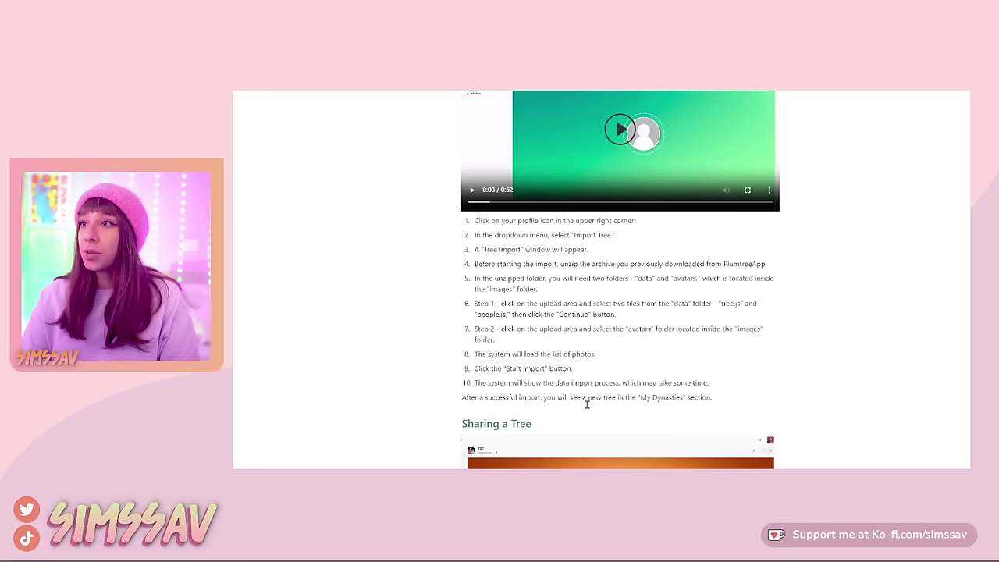
# - Open the imported Simssav Legacy Challenge dynasty and examine the family members in its tree
pyautogui.scroll(-10, 435, 346)
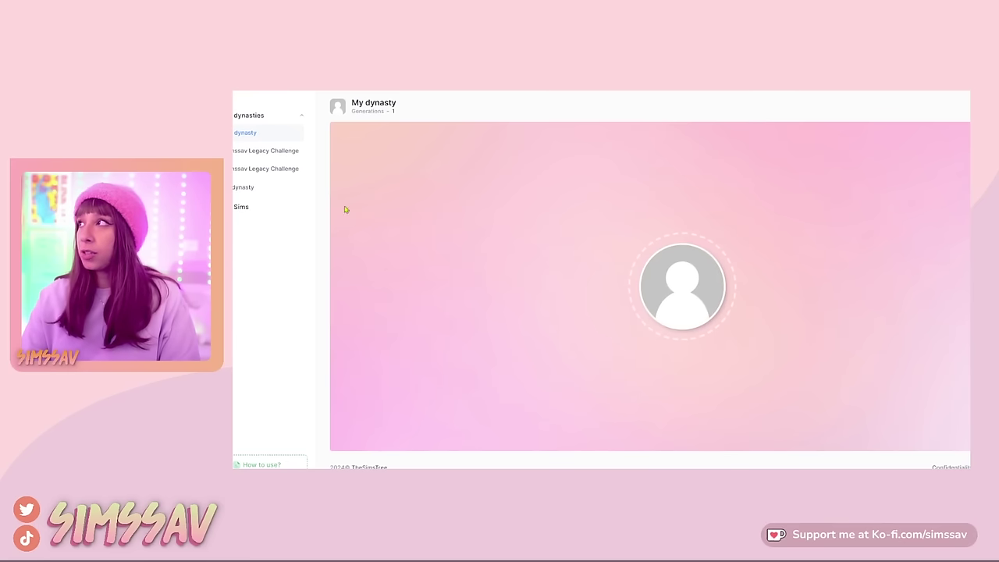
pyautogui.click(270, 169)
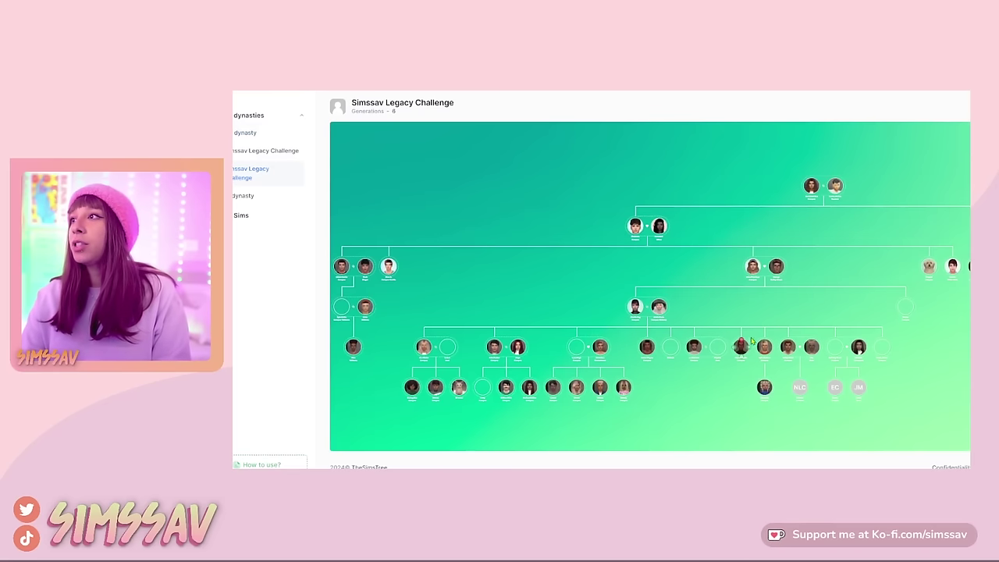
pyautogui.scroll(2, 732, 315)
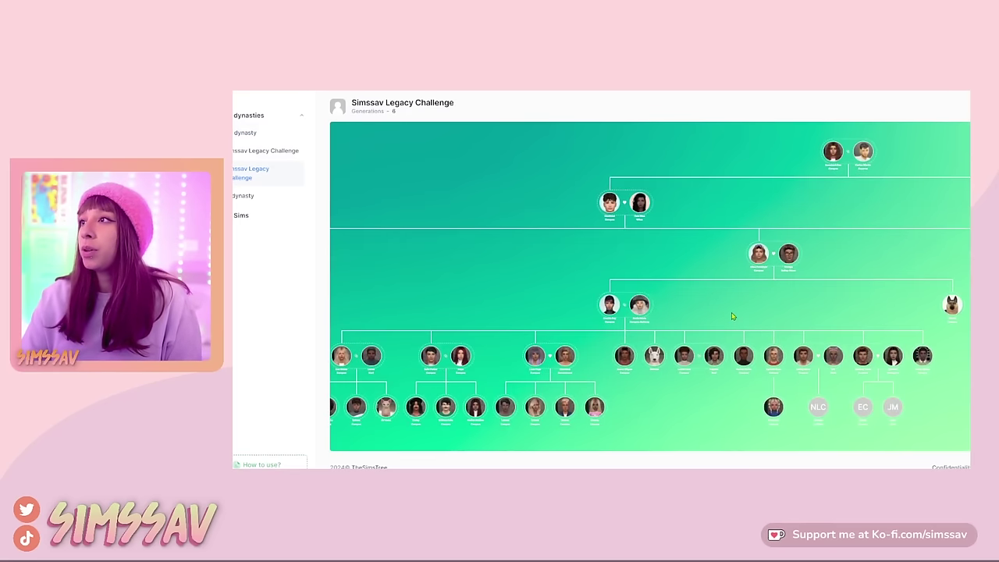
pyautogui.scroll(6, 732, 315)
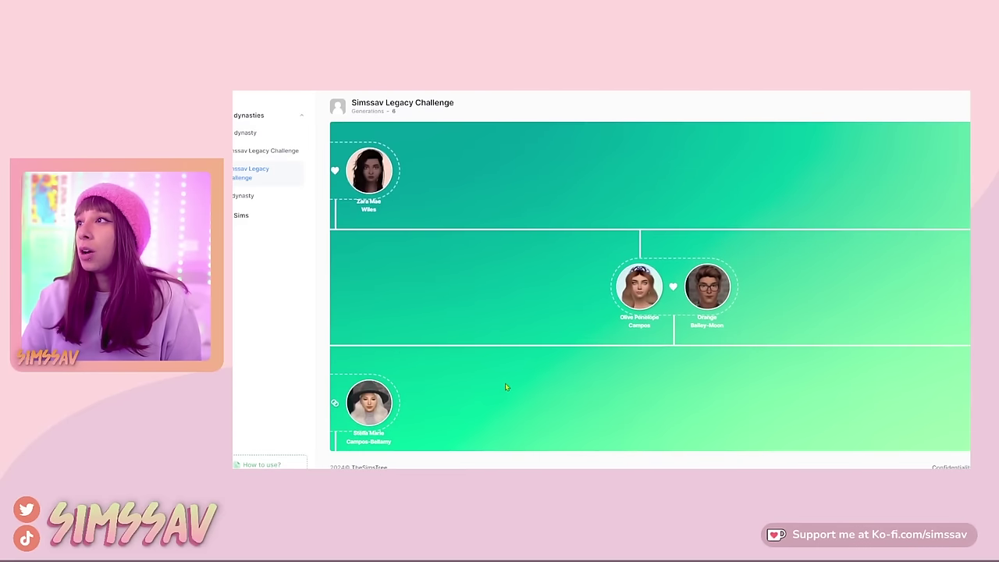
pyautogui.scroll(-5, 721, 365)
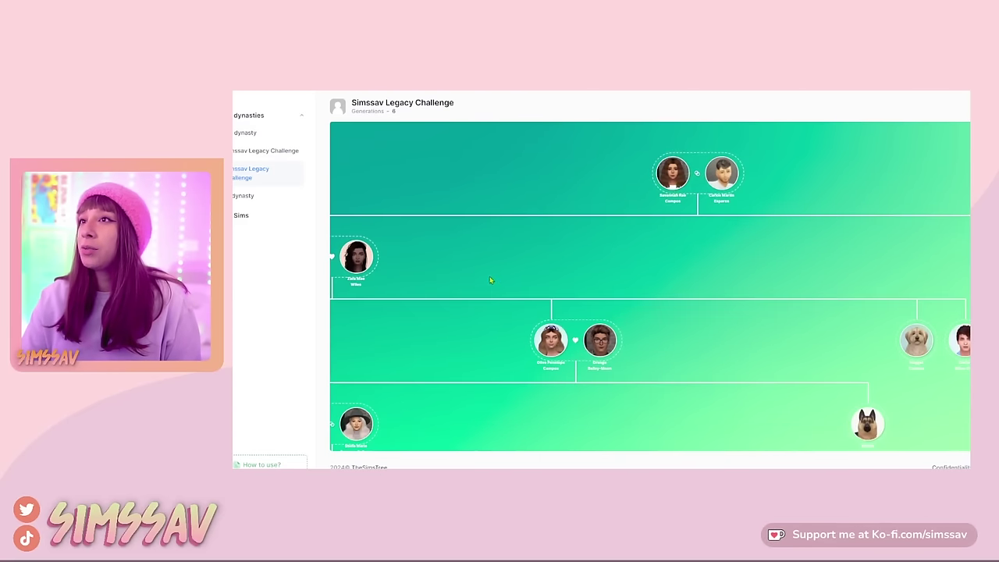
# - Examine the successive generations of the Simssav Legacy Challenge tree, down to the youngest children
pyautogui.moveTo(490, 280); pyautogui.dragTo(620, 252)
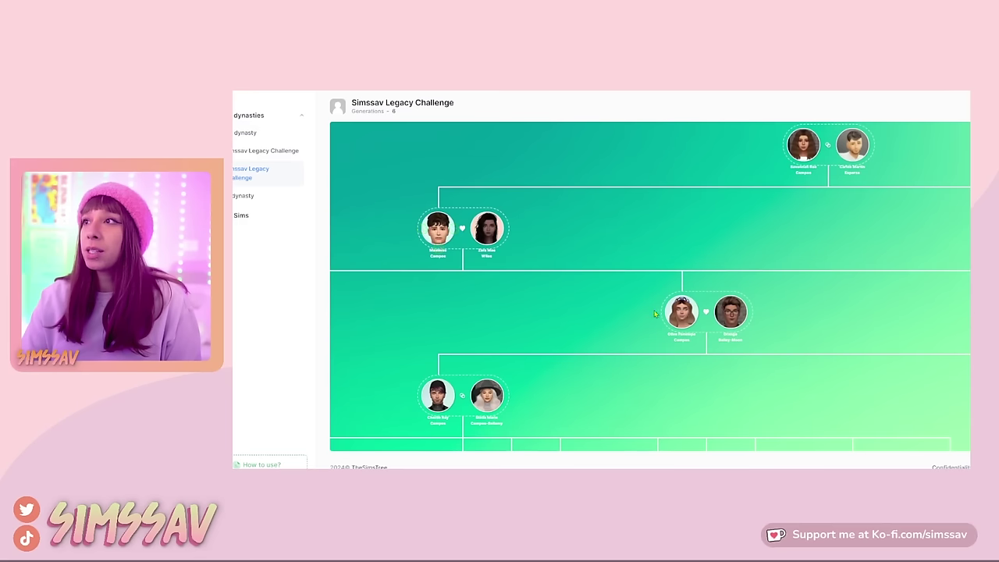
pyautogui.moveTo(729, 327)
pyautogui.moveTo(751, 330); pyautogui.dragTo(708, 247)
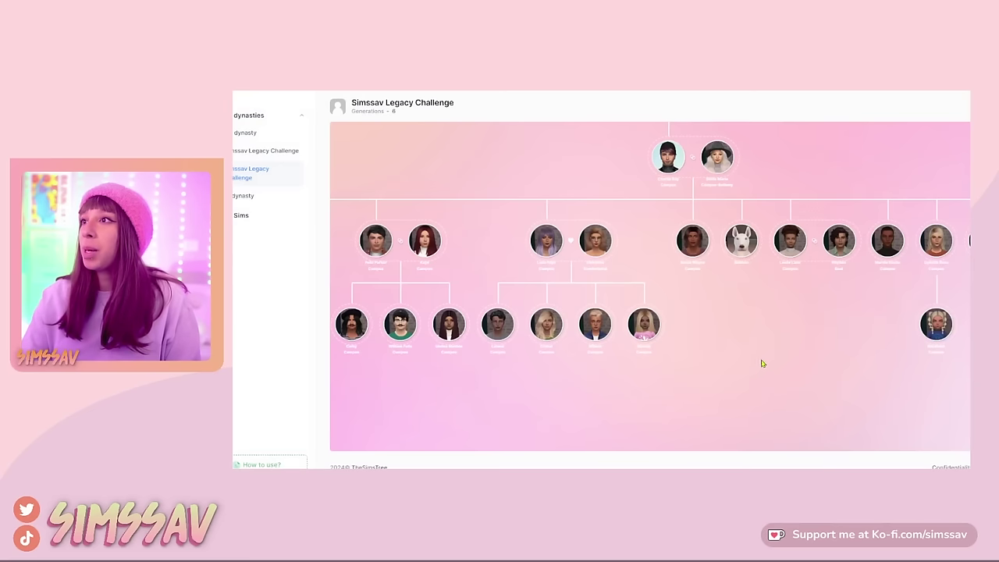
pyautogui.moveTo(568, 382); pyautogui.dragTo(768, 351)
pyautogui.moveTo(561, 302)
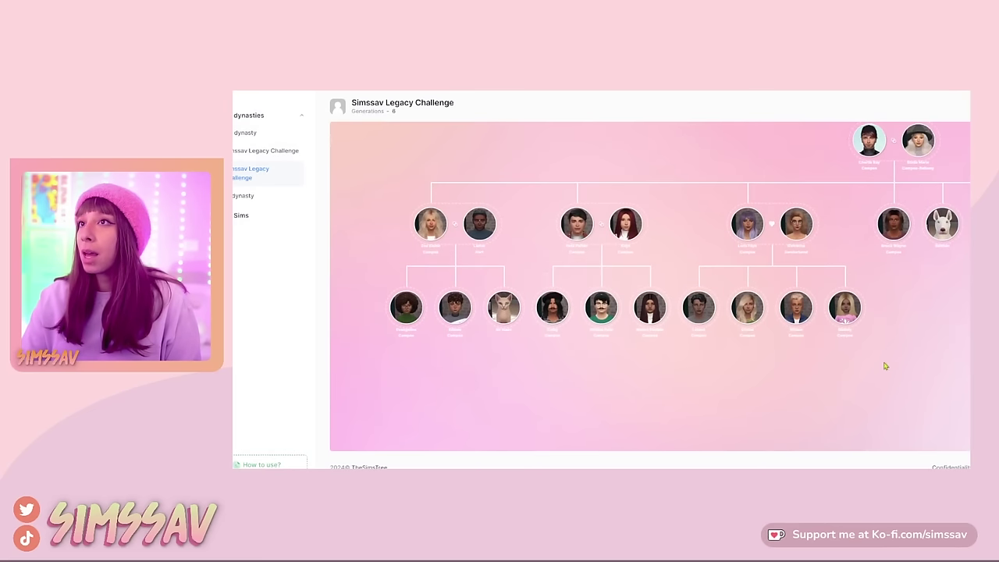
pyautogui.moveTo(573, 395); pyautogui.dragTo(646, 432)
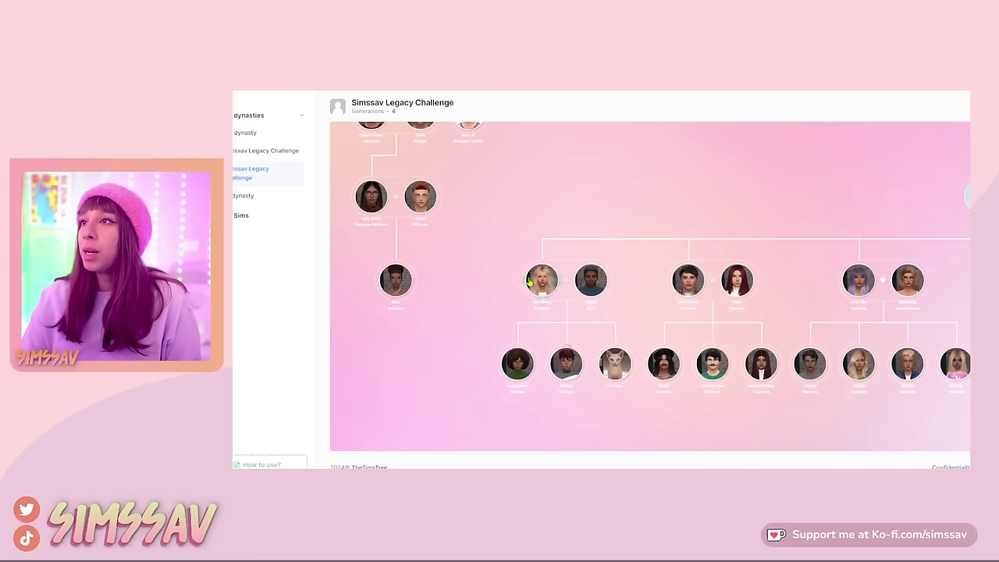
# - Add an existing Sim from the Sim selection as another child of the couple whose children include a cat, and check its placement
pyautogui.click(528, 283)
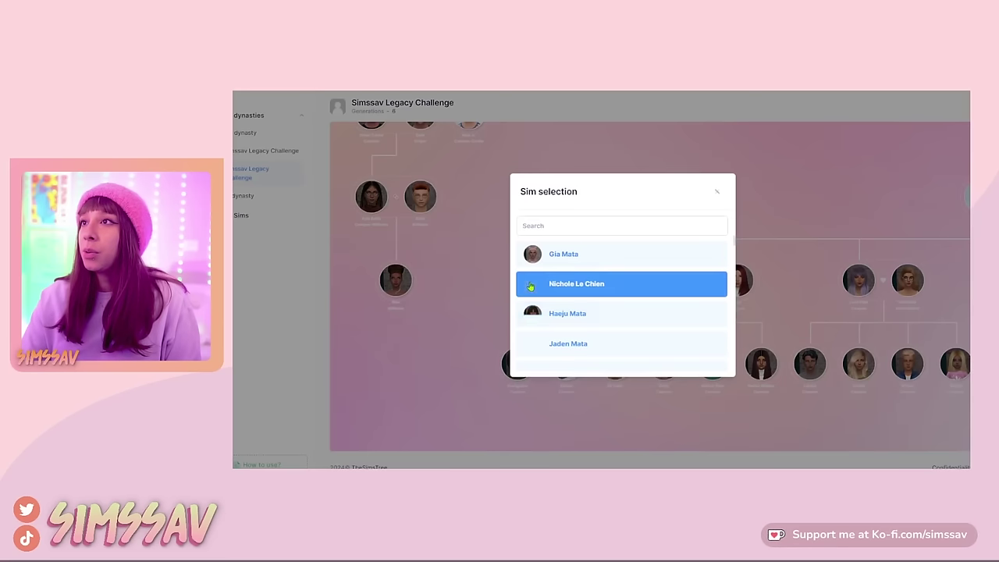
pyautogui.scroll(-10, 647, 308)
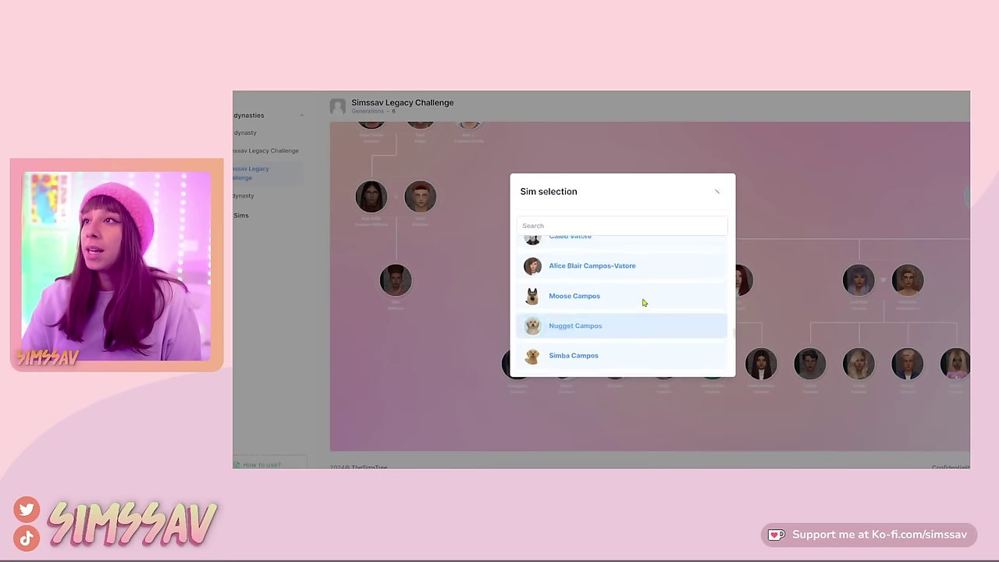
pyautogui.scroll(10, 643, 303)
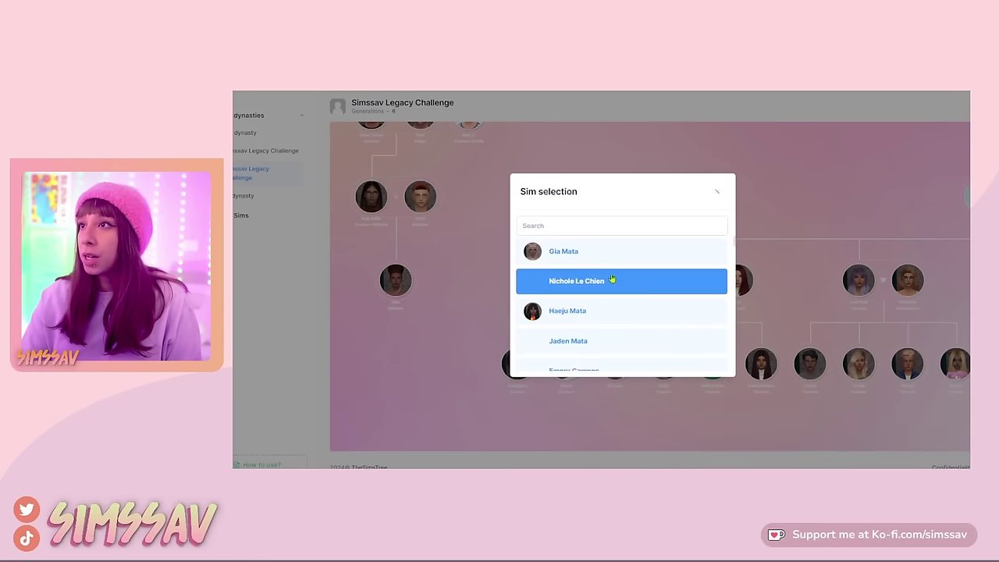
pyautogui.scroll(-3, 613, 281)
pyautogui.scroll(-5, 627, 312)
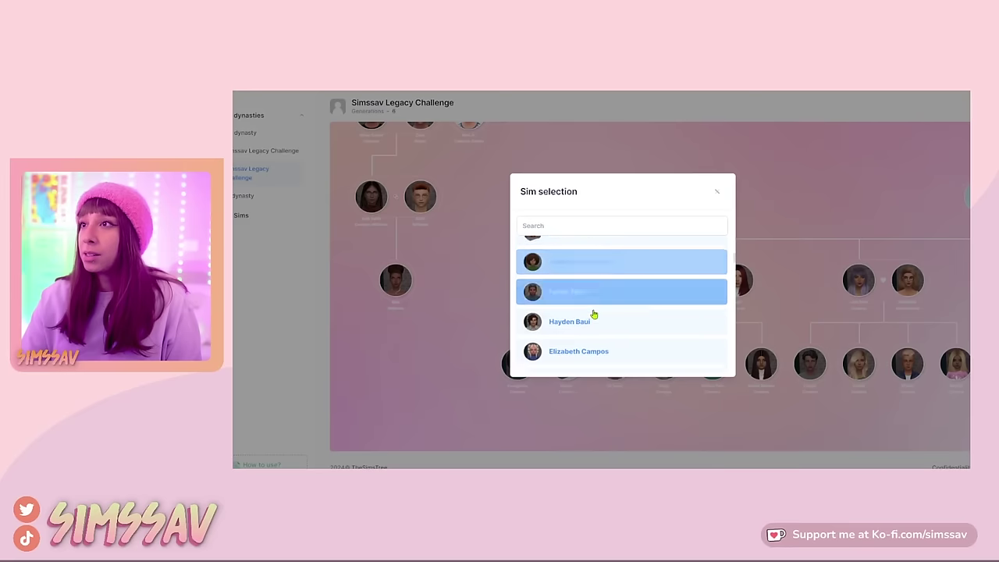
pyautogui.scroll(-5, 601, 313)
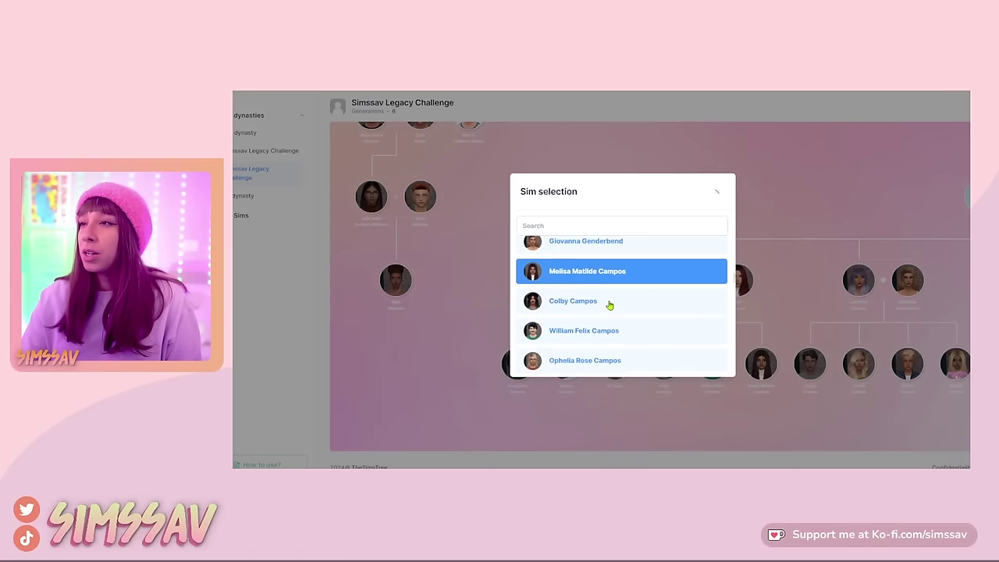
pyautogui.scroll(-5, 615, 315)
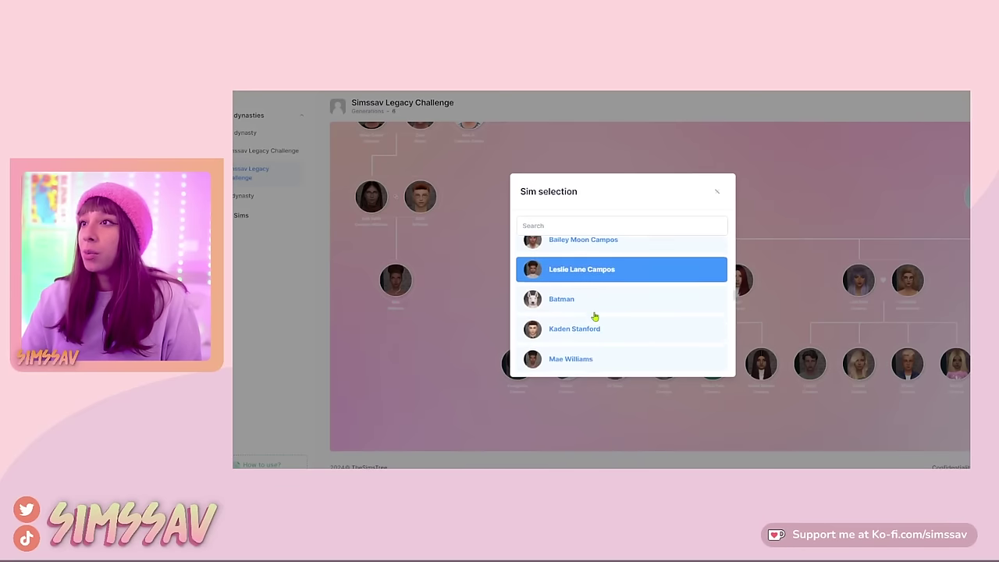
pyautogui.scroll(-5, 593, 318)
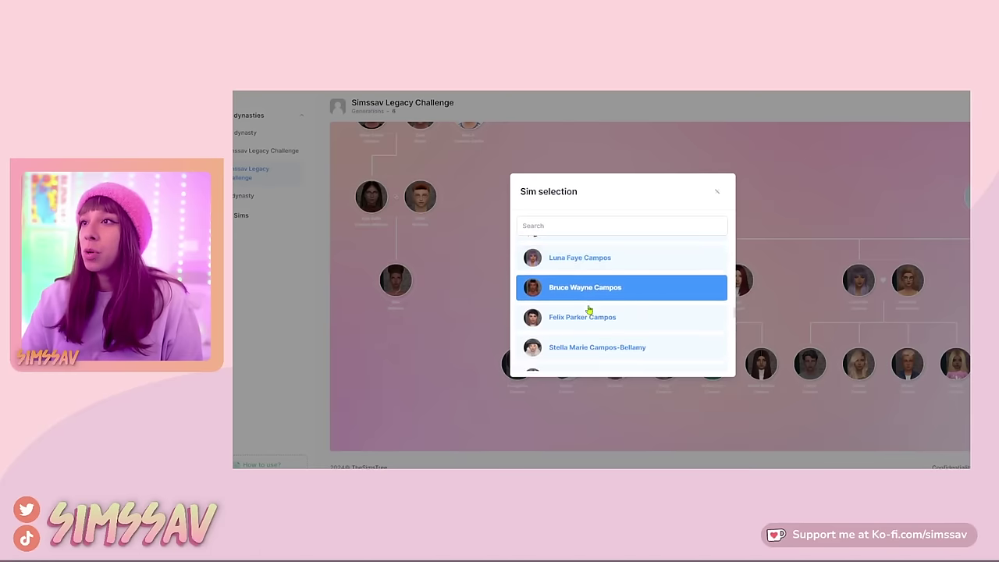
pyautogui.click(581, 293)
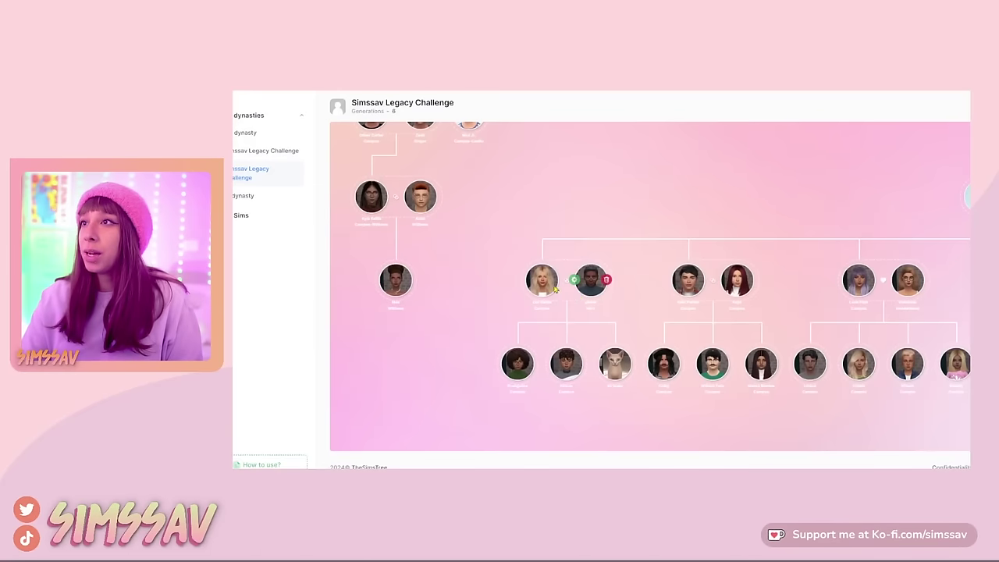
pyautogui.scroll(-5, 656, 267)
pyautogui.moveTo(795, 357); pyautogui.dragTo(685, 417)
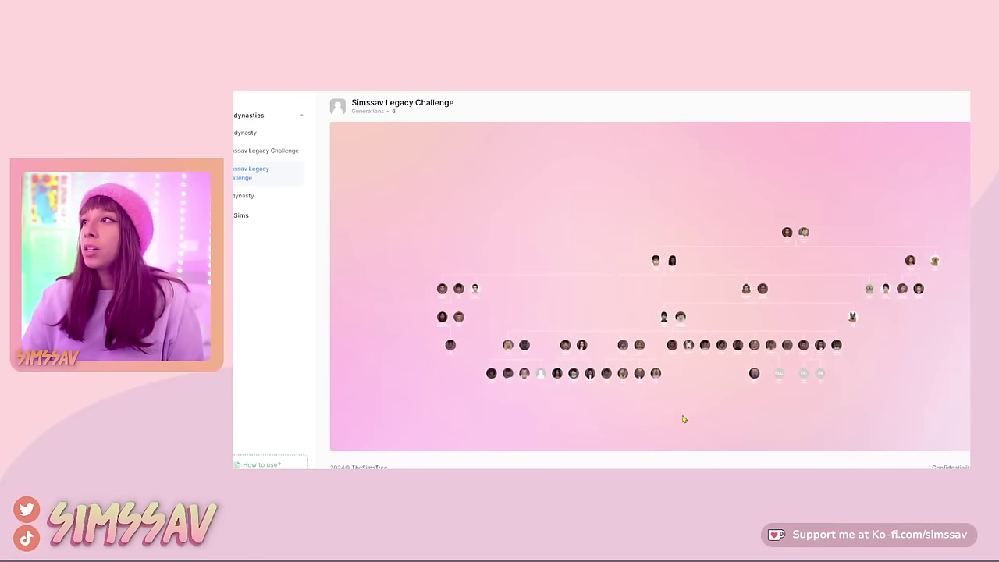
pyautogui.scroll(3, 729, 395)
pyautogui.moveTo(622, 366); pyautogui.dragTo(847, 371)
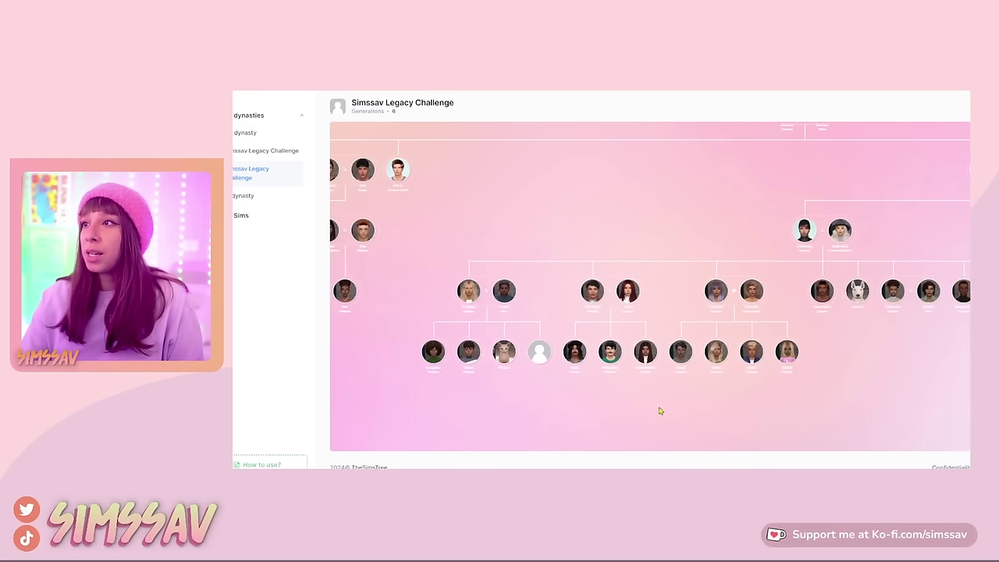
pyautogui.moveTo(660, 409); pyautogui.dragTo(716, 403)
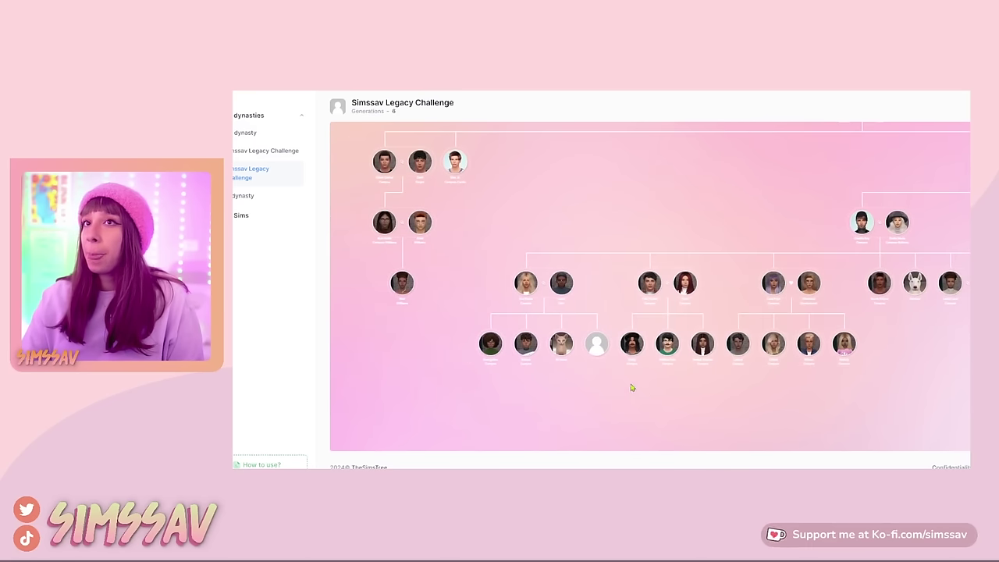
# - Open the My Sims list and look through the imported characters and their traits
pyautogui.click(250, 221)
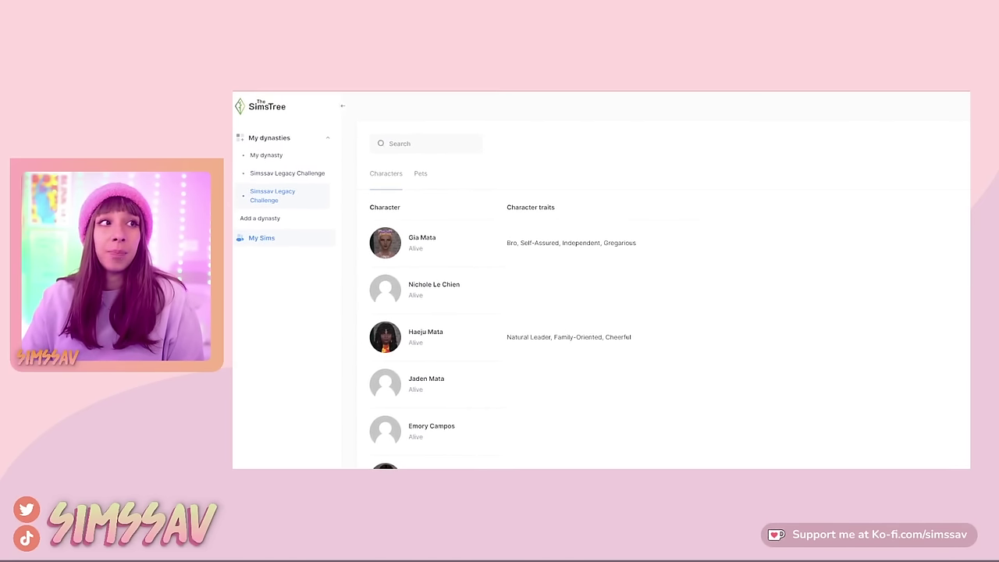
pyautogui.scroll(-6, 480, 288)
pyautogui.scroll(-5, 468, 287)
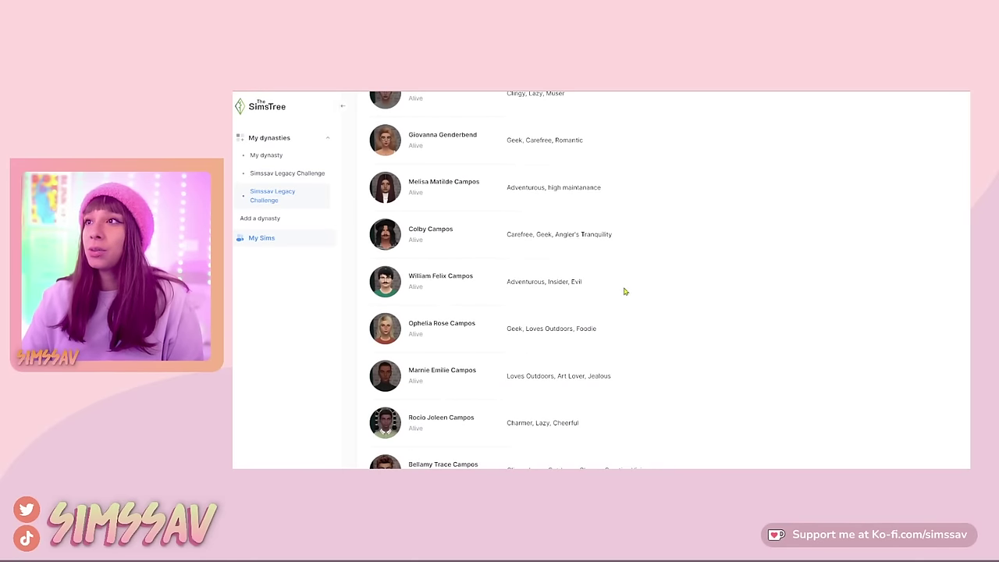
pyautogui.scroll(-3, 623, 291)
pyautogui.scroll(-10, 587, 343)
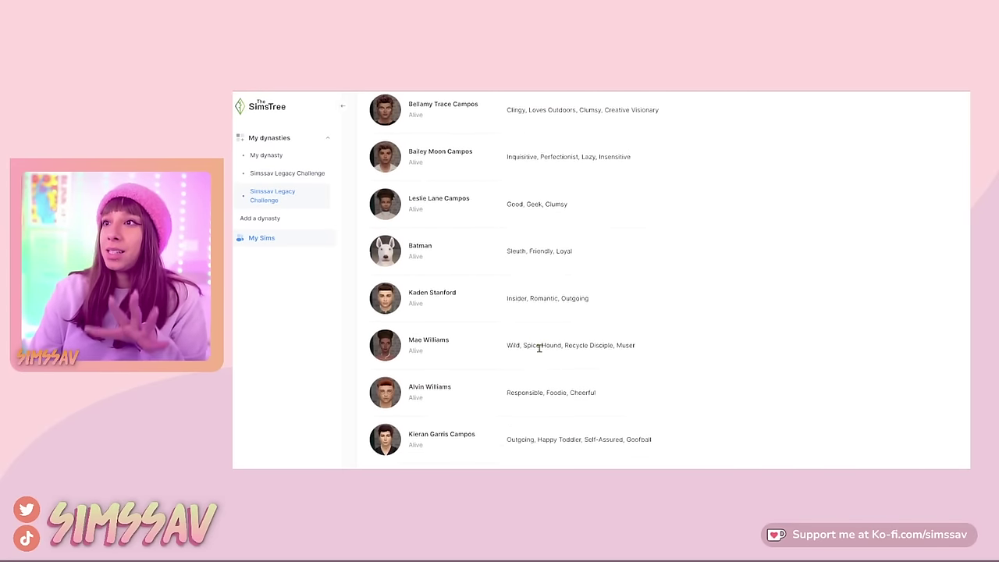
pyautogui.scroll(20, 592, 330)
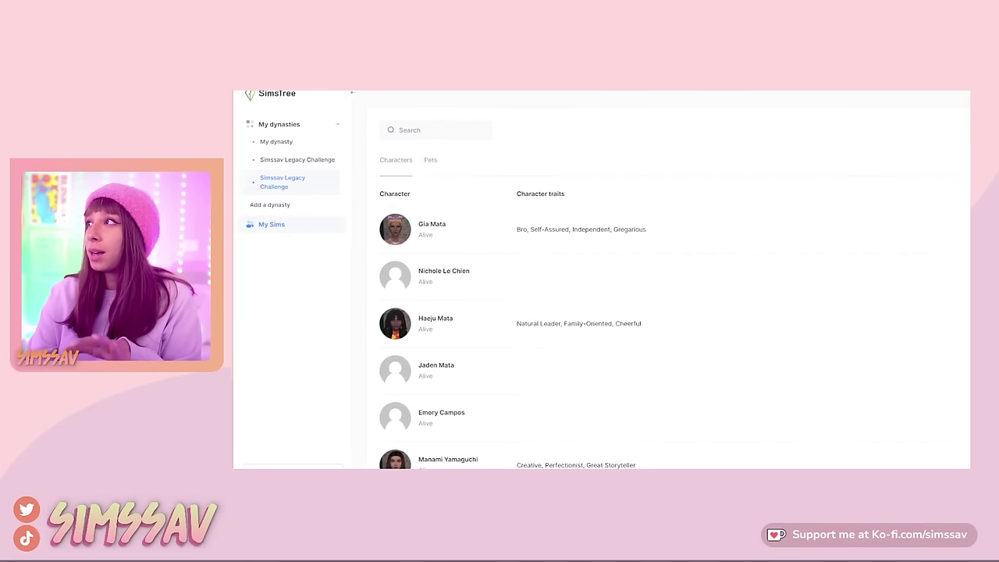
pyautogui.scroll(-9, 486, 285)
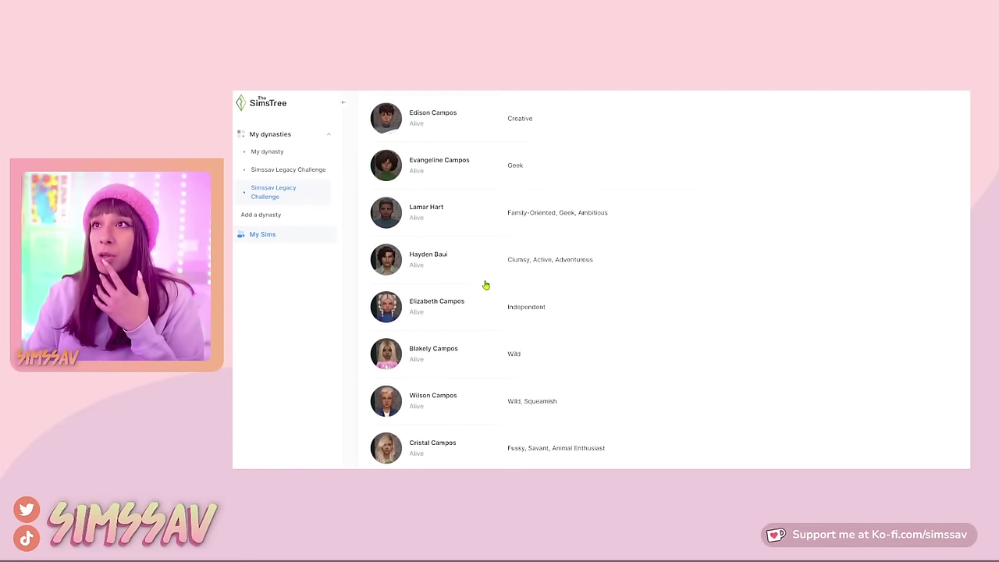
# - Edit the Sim with the Family-Oriented, Geek, Ambitious traits, setting gender to Male, condition to Dead and kind to Person
pyautogui.click(400, 218)
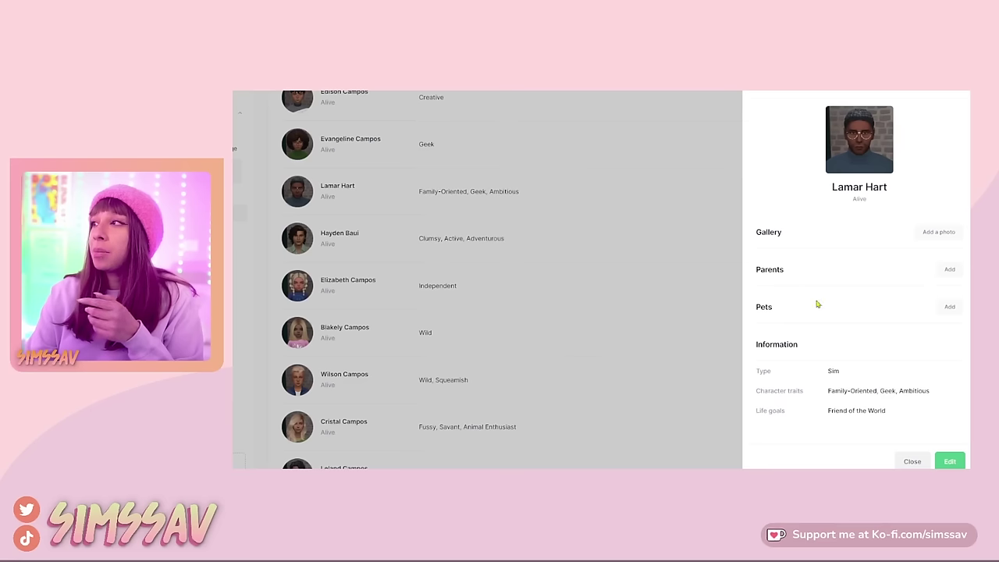
pyautogui.scroll(-2, 811, 327)
pyautogui.scroll(3, 823, 346)
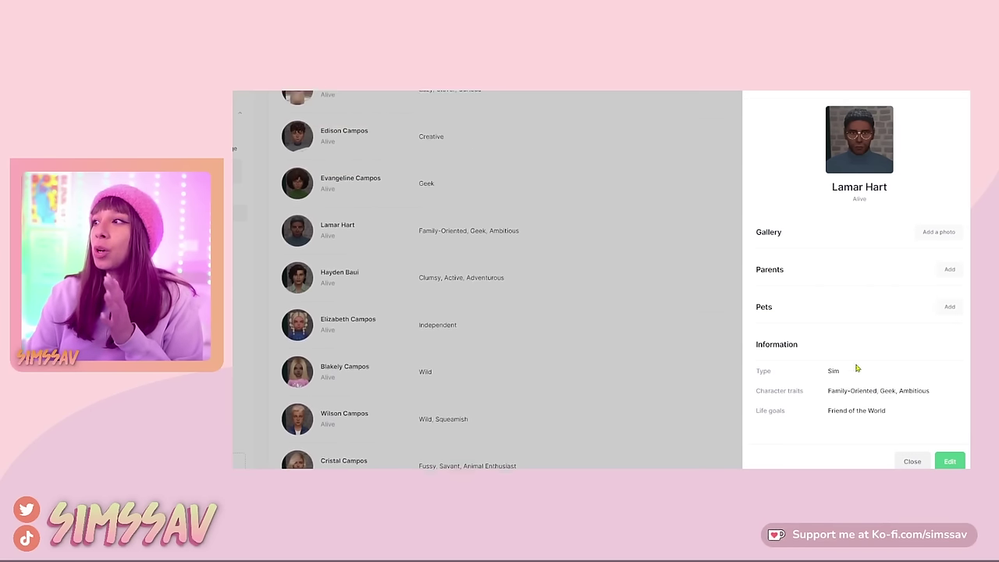
pyautogui.click(950, 461)
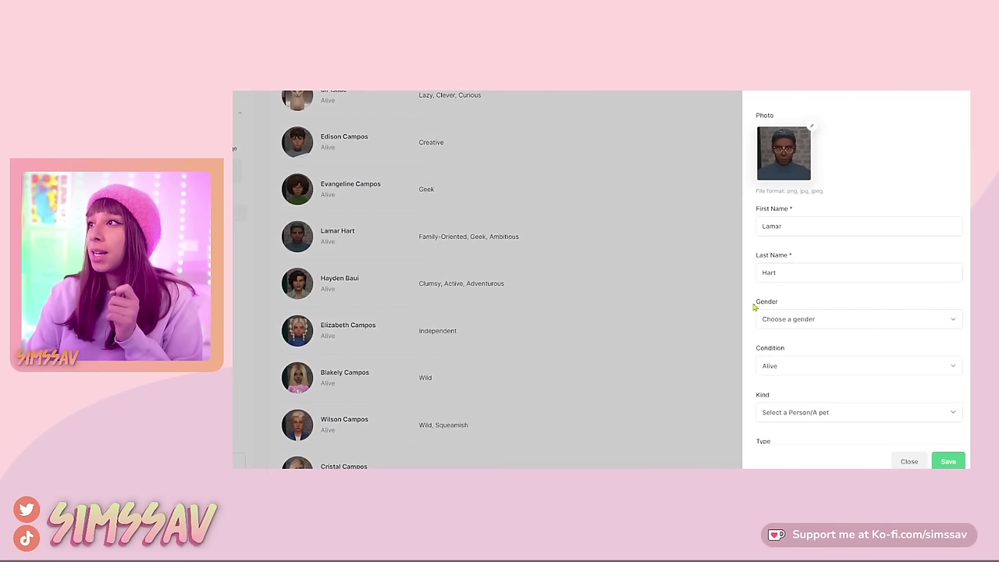
pyautogui.click(814, 320)
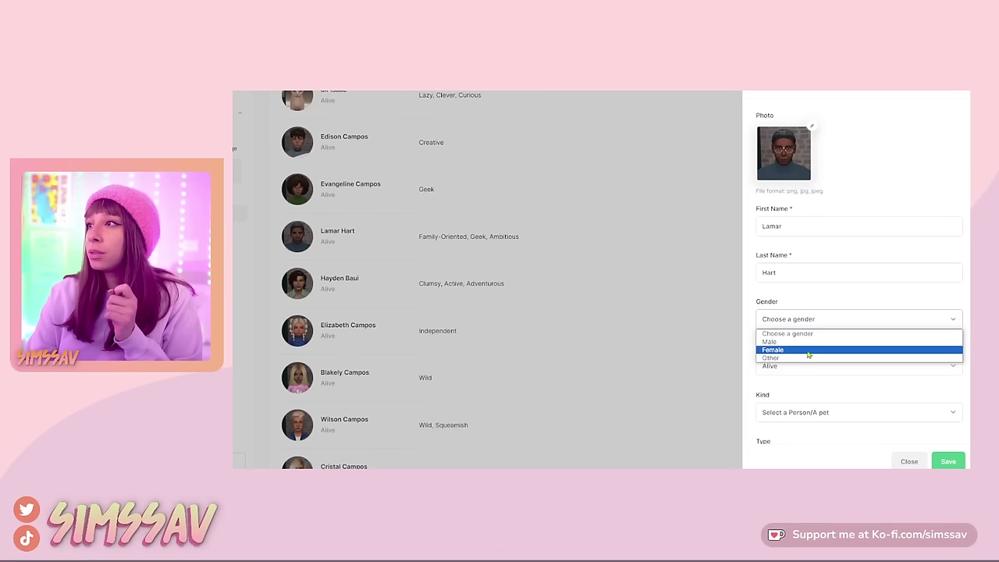
pyautogui.click(808, 341)
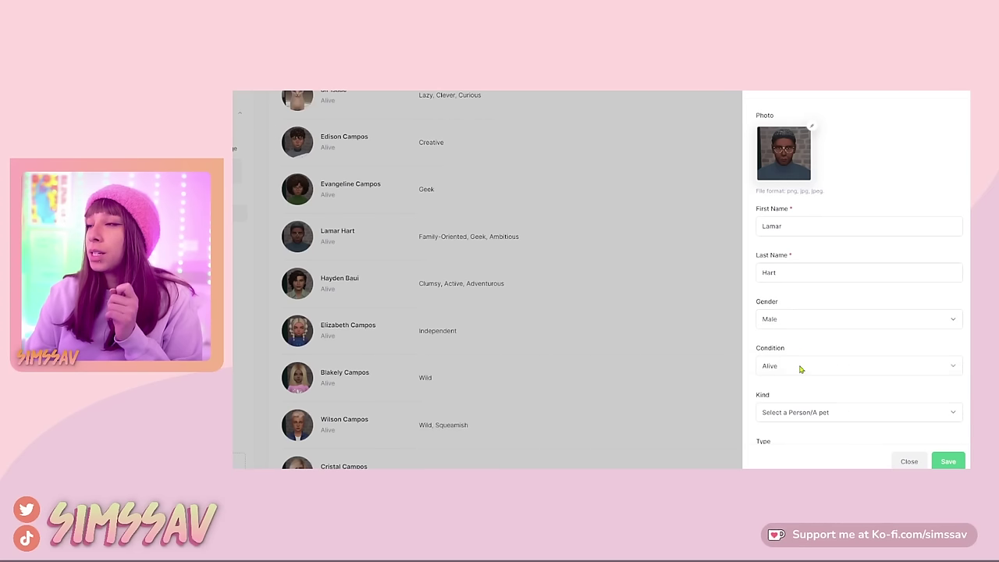
pyautogui.click(800, 368)
pyautogui.click(795, 397)
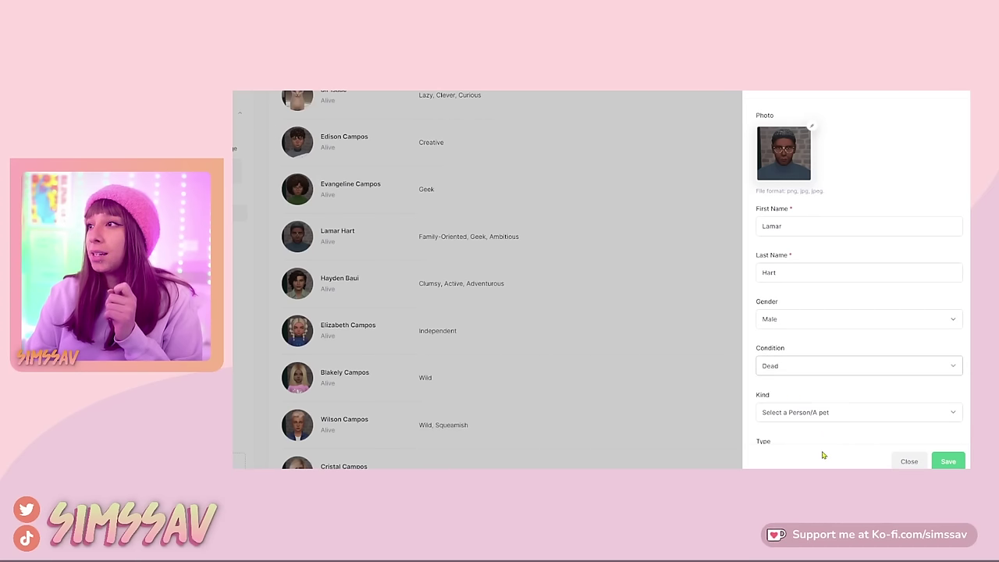
pyautogui.scroll(-3, 828, 386)
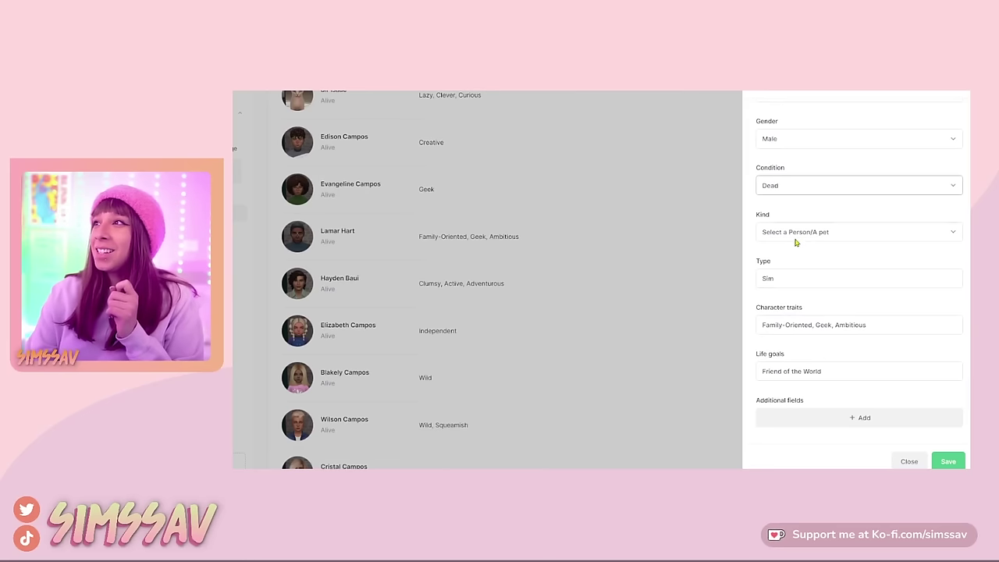
pyautogui.click(834, 235)
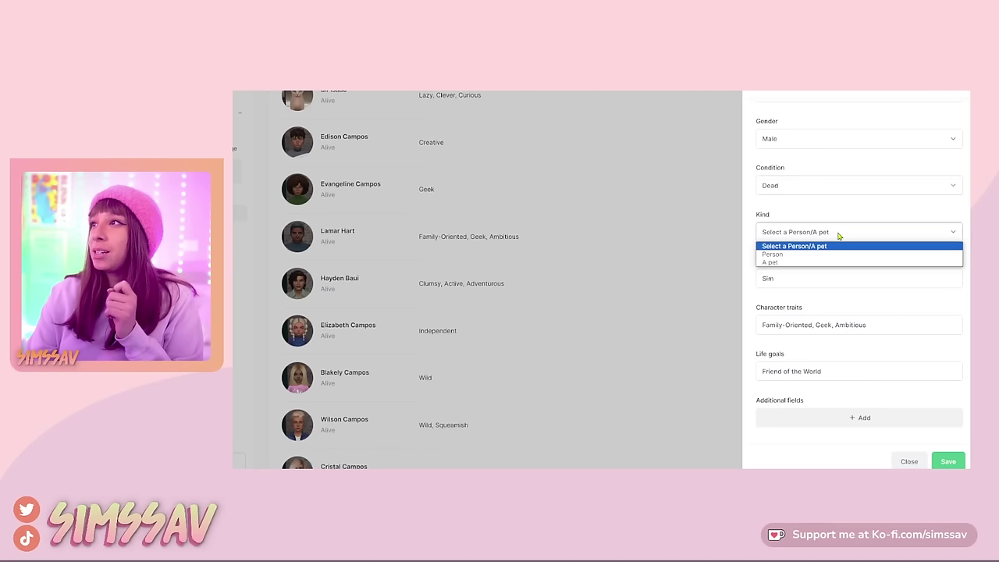
pyautogui.click(804, 253)
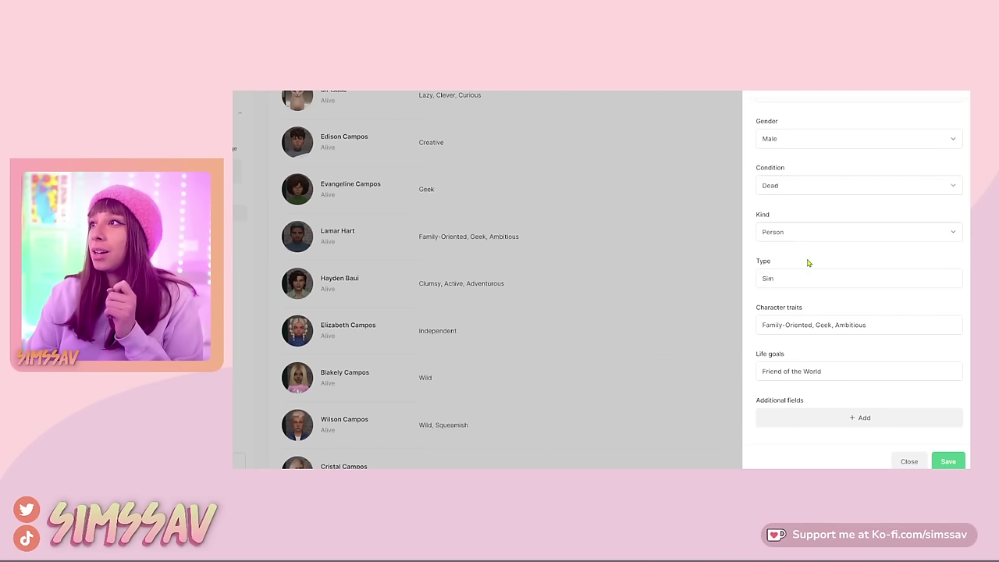
# - Try out an additional title-and-text field for the Sim, remove it, and look over the description area
pyautogui.scroll(-1, 809, 263)
pyautogui.scroll(-1, 780, 266)
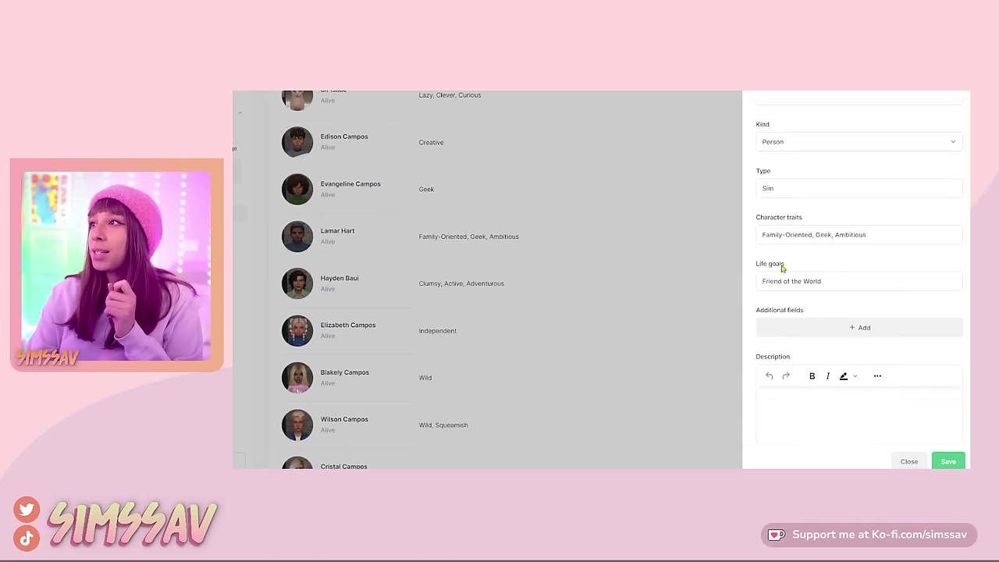
pyautogui.scroll(-1, 819, 281)
pyautogui.scroll(-1, 848, 273)
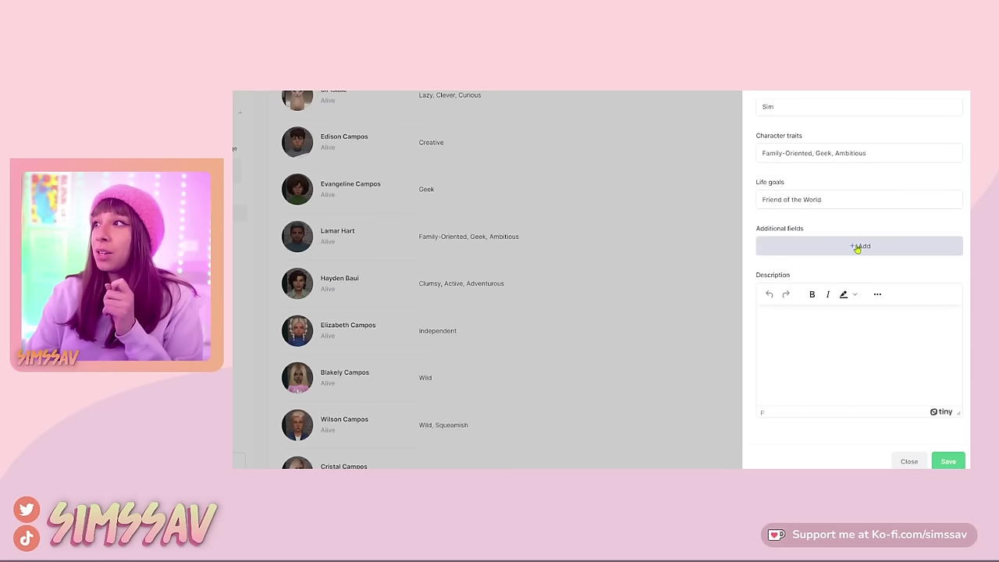
pyautogui.click(856, 248)
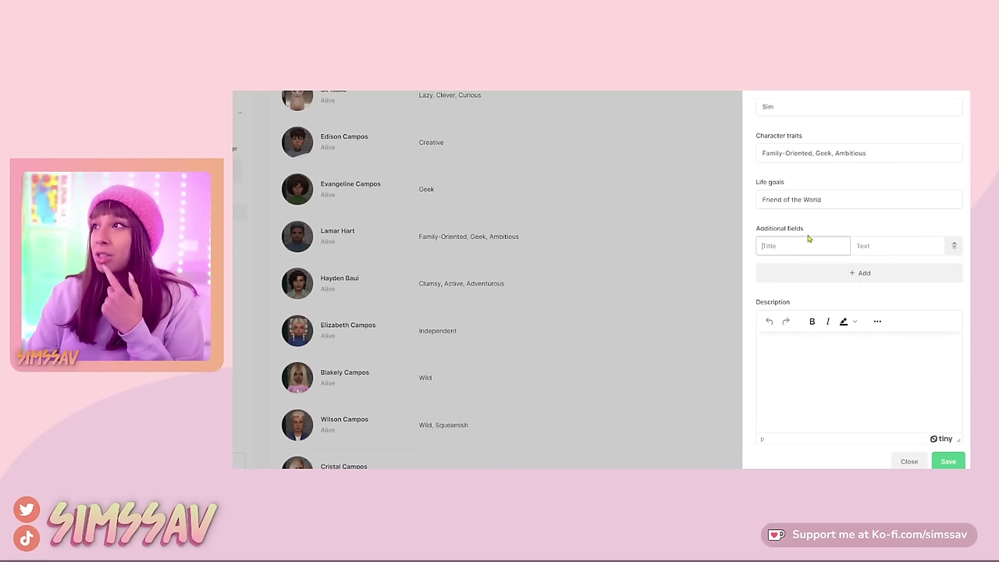
pyautogui.click(954, 245)
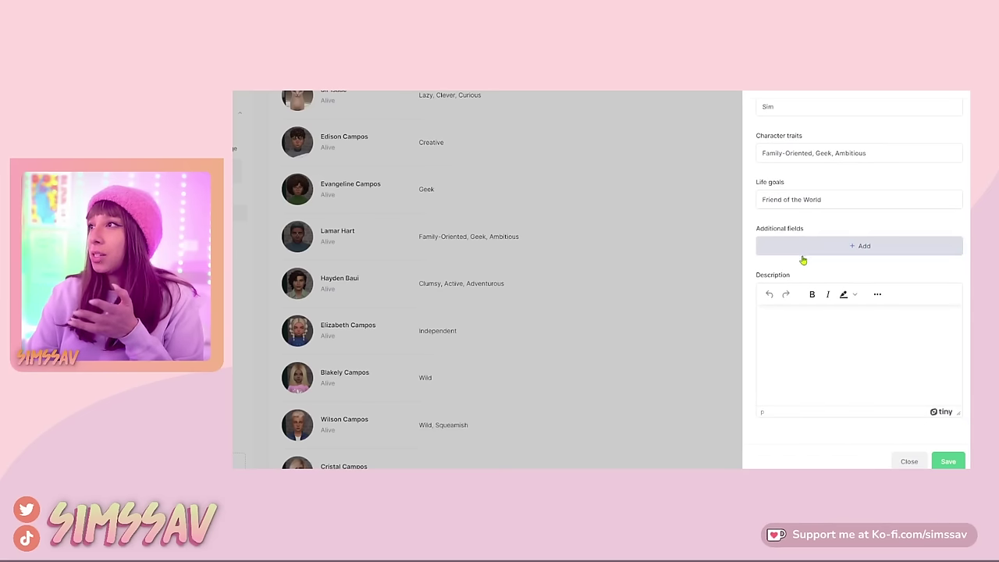
pyautogui.scroll(-1, 898, 328)
pyautogui.scroll(1, 838, 351)
pyautogui.scroll(-2, 836, 351)
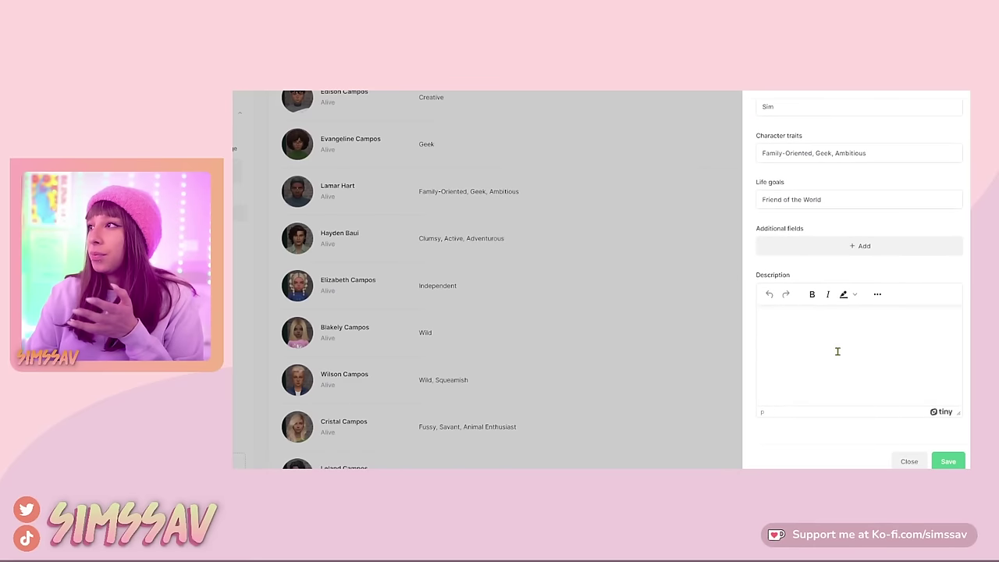
pyautogui.scroll(1, 711, 348)
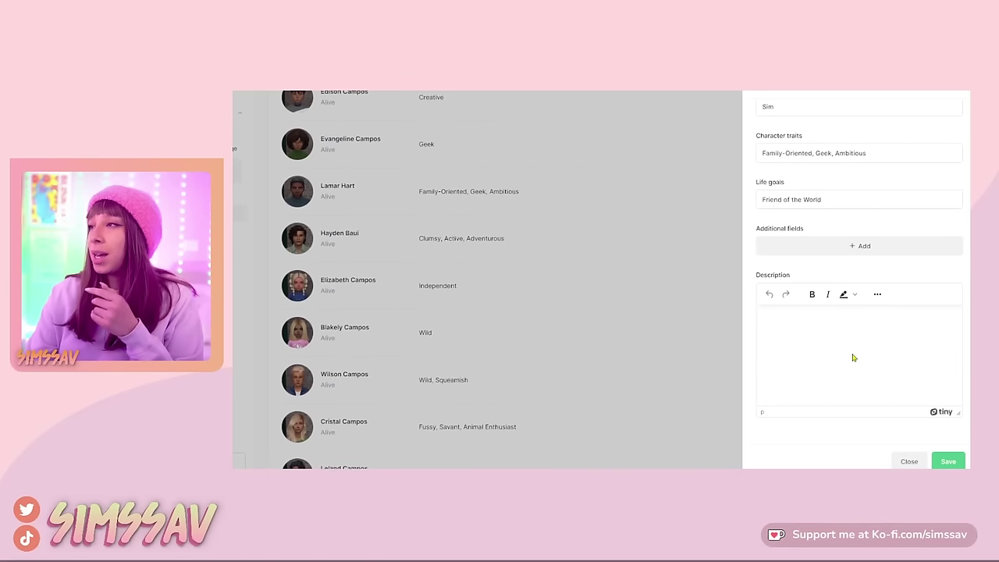
# - Save the edited profile of the Sim with the Family-Oriented, Geek, Ambitious traits and browse further through the character list
pyautogui.click(948, 462)
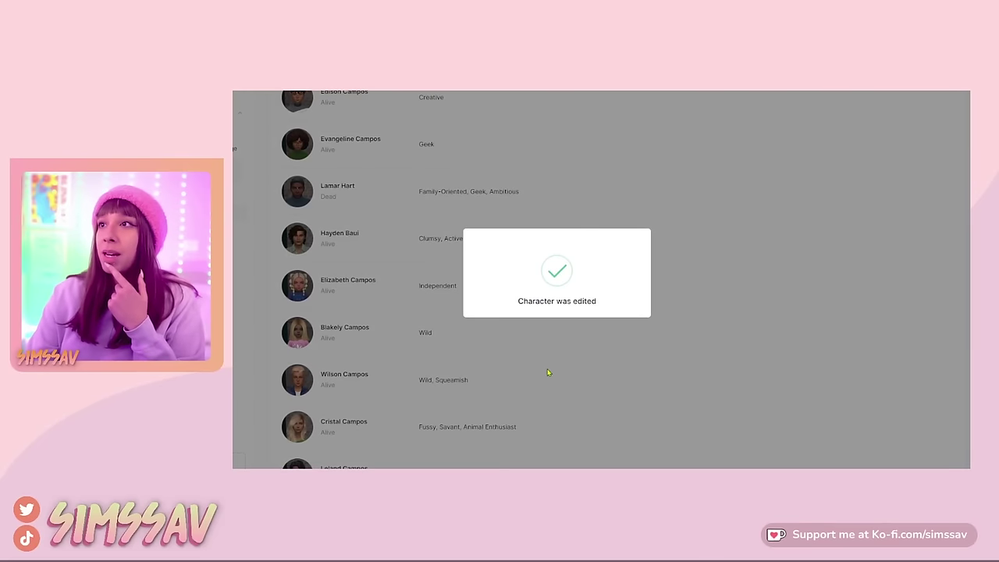
pyautogui.scroll(-7, 344, 319)
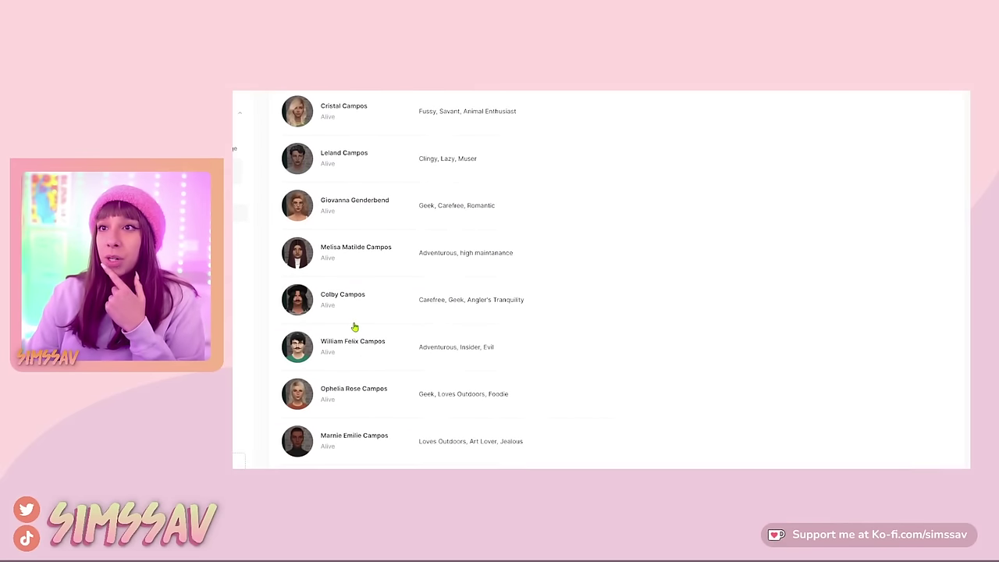
pyautogui.scroll(3, 354, 320)
pyautogui.scroll(-6, 354, 316)
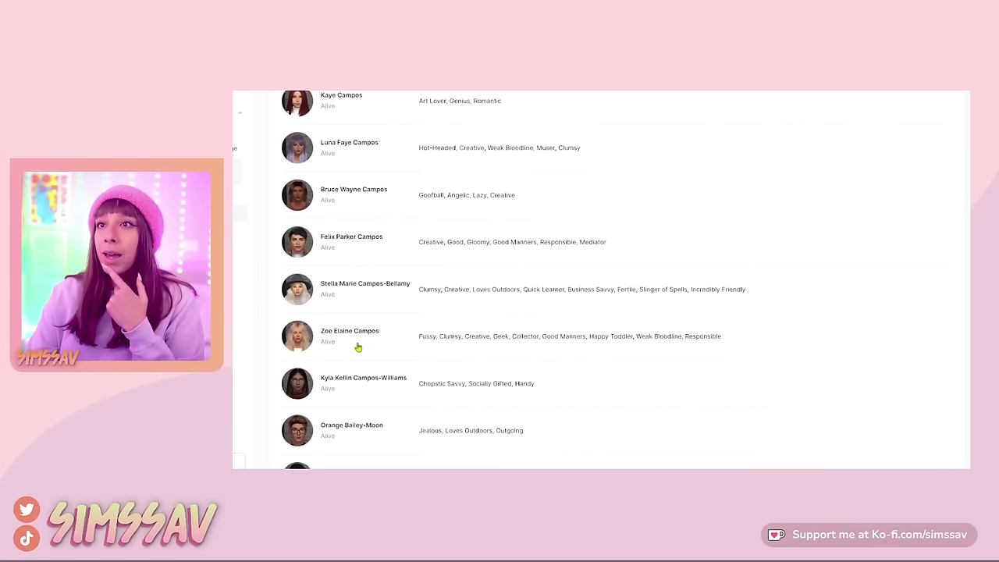
# - Open the profile of the 5th-heir Spellcaster Sim and read its traits, life goal, biography, skills, career and aspirations
pyautogui.click(295, 342)
pyautogui.scroll(-3, 819, 316)
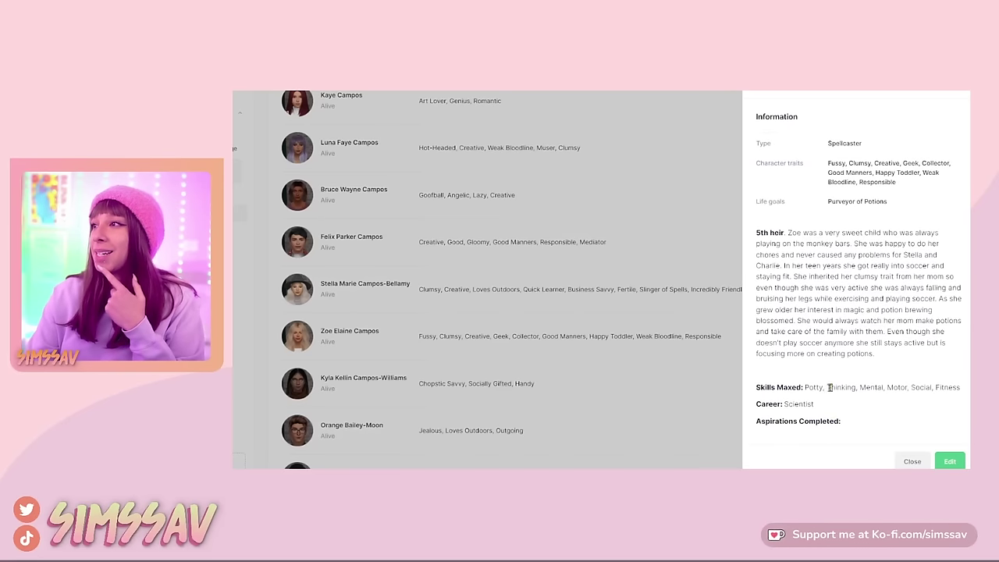
pyautogui.moveTo(762, 383); pyautogui.dragTo(887, 426)
pyautogui.click(854, 431)
pyautogui.scroll(-2, 860, 385)
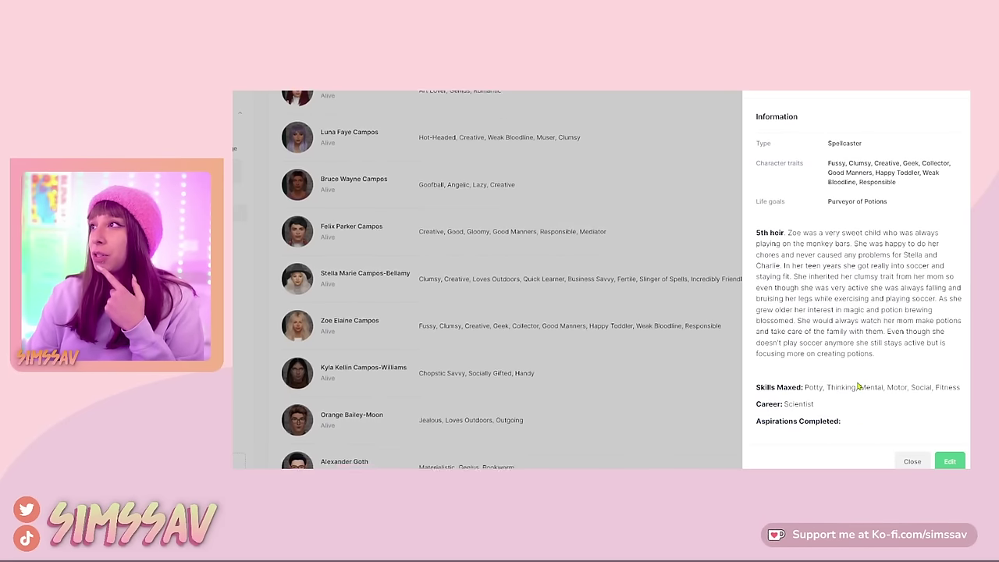
pyautogui.scroll(1, 858, 384)
pyautogui.scroll(1, 609, 352)
pyautogui.scroll(-1, 828, 363)
pyautogui.scroll(-2, 819, 414)
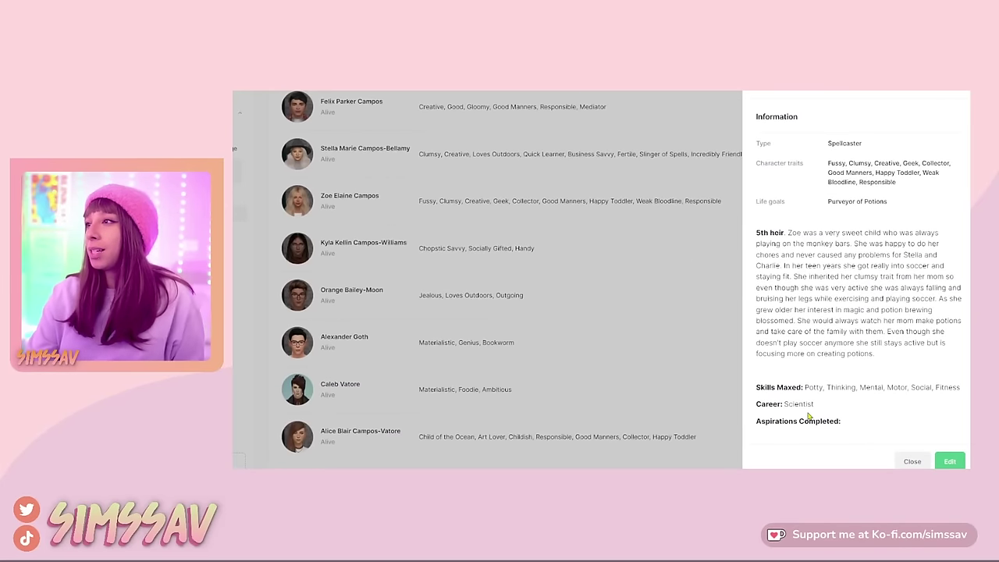
pyautogui.scroll(4, 836, 370)
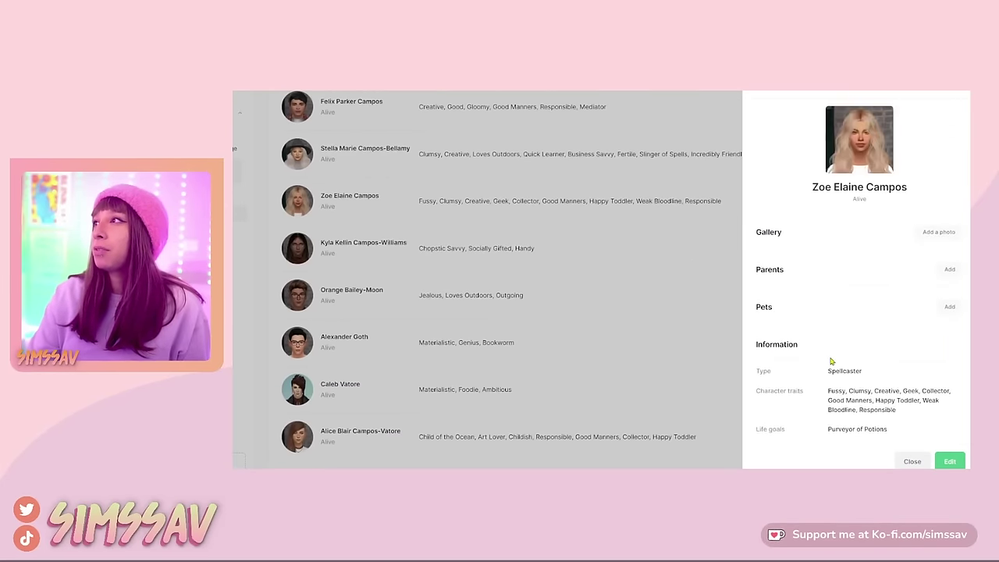
# - Edit the 5th-heir Spellcaster Sim, reviewing the additional fields and description, and set the condition to Dead
pyautogui.click(957, 462)
pyautogui.scroll(-4, 848, 304)
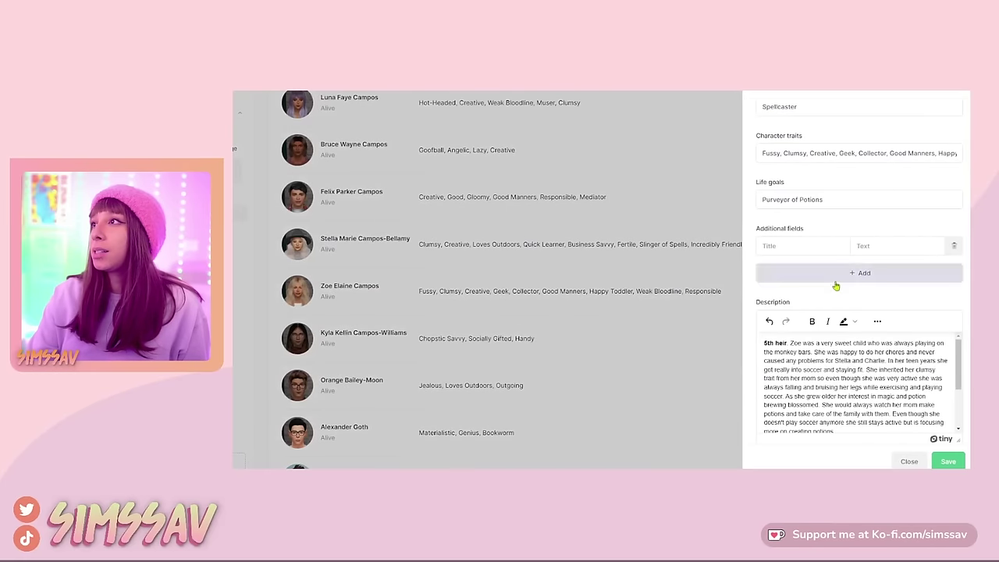
pyautogui.scroll(-5, 959, 291)
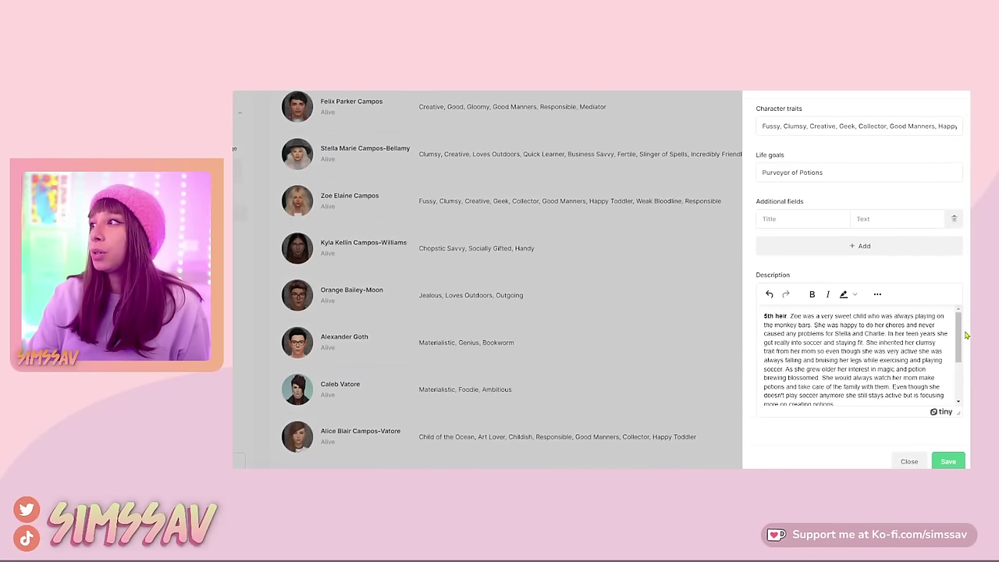
pyautogui.scroll(2, 962, 308)
pyautogui.scroll(3, 960, 316)
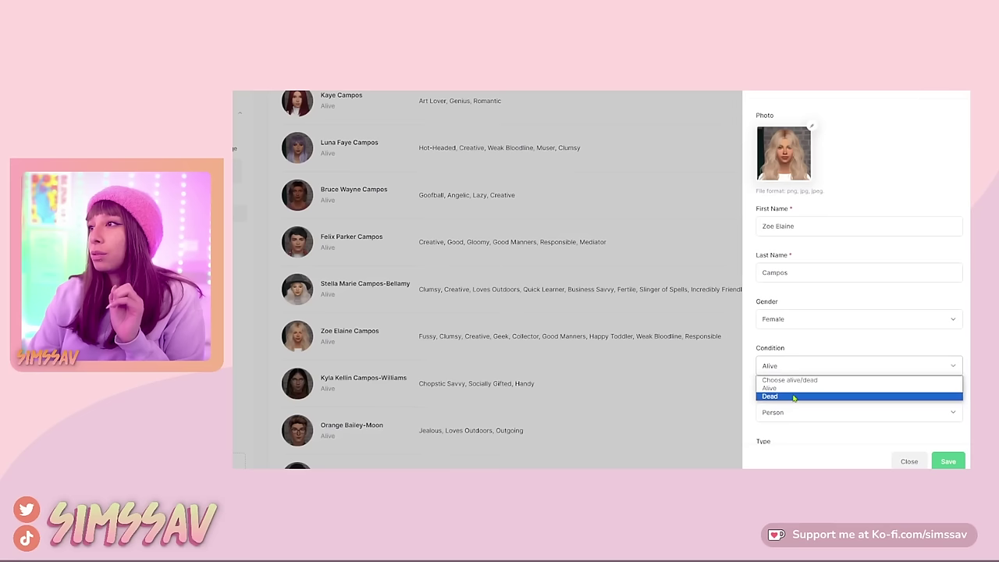
pyautogui.click(795, 396)
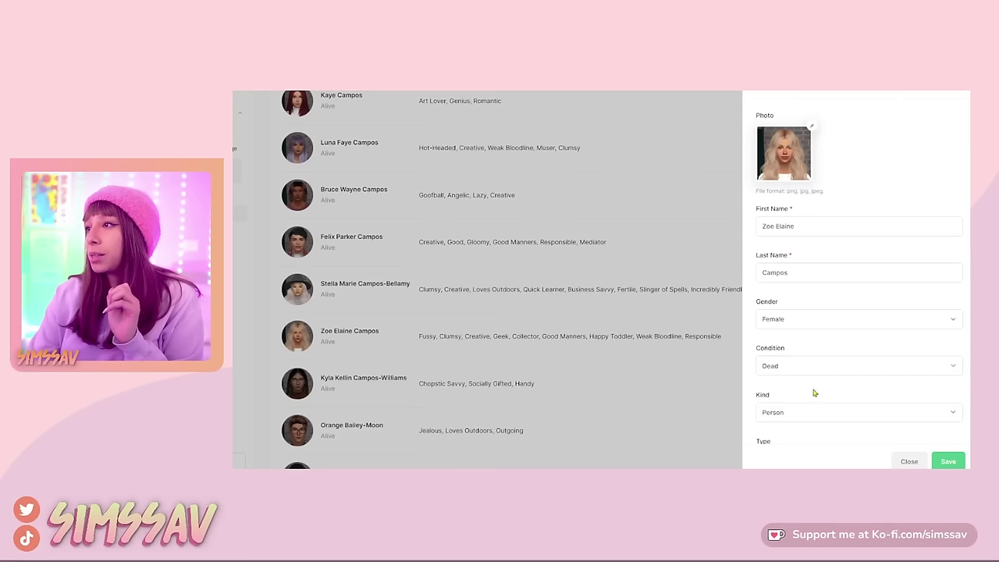
pyautogui.scroll(-2, 814, 393)
pyautogui.scroll(-3, 812, 390)
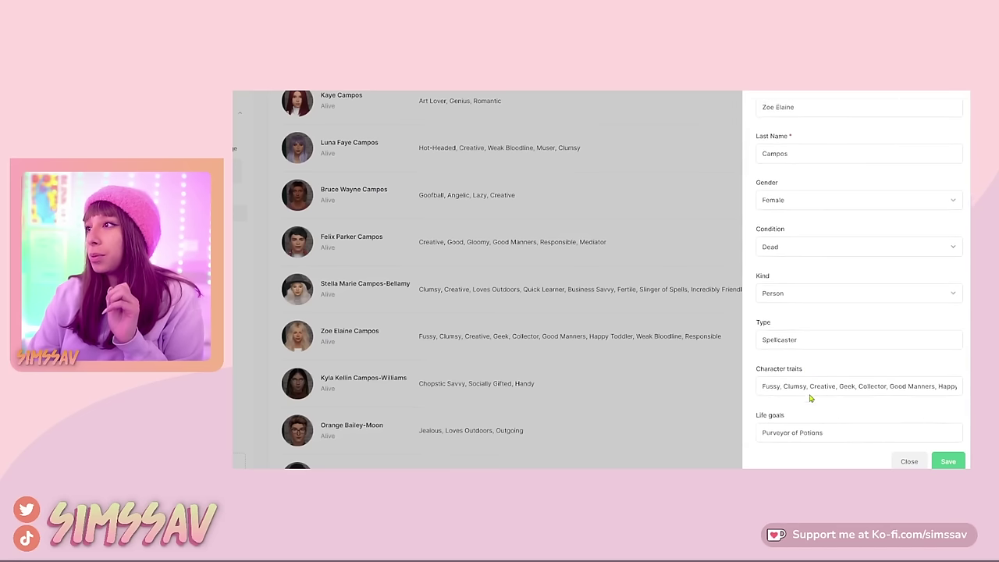
pyautogui.scroll(-4, 827, 364)
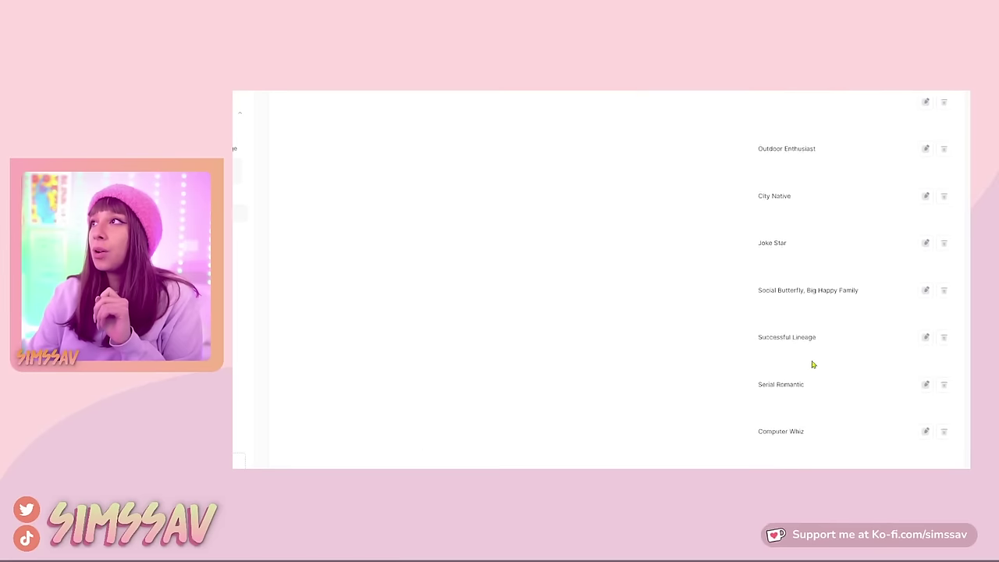
# - Look through the life goals and character traits columns across the whole My Sims character list
pyautogui.scroll(-10, 816, 365)
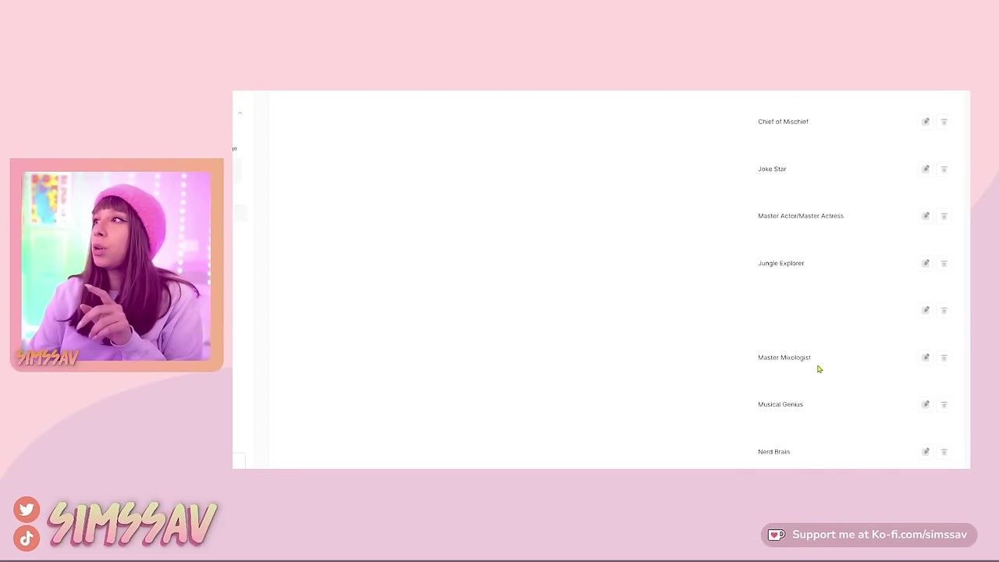
pyautogui.scroll(15, 827, 375)
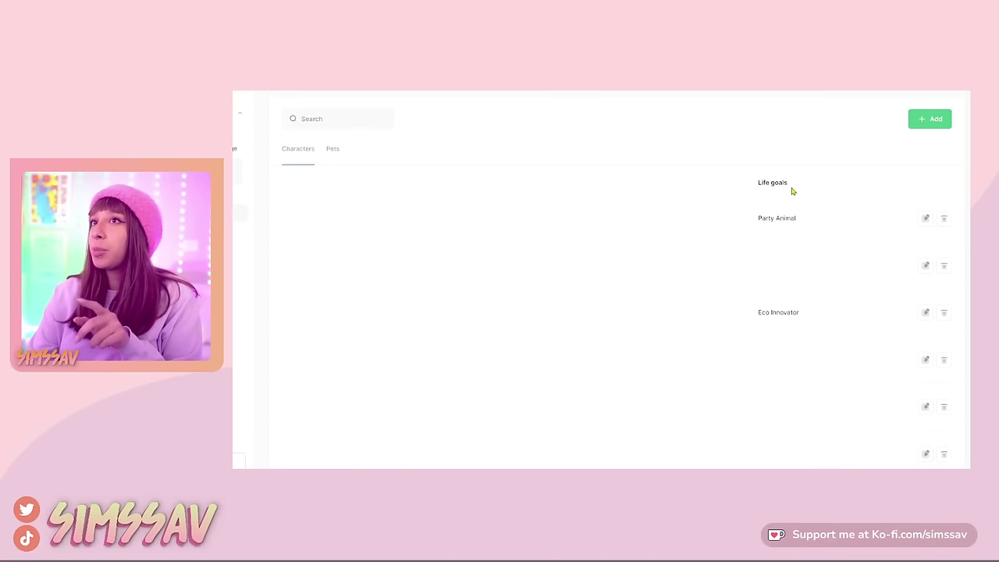
pyautogui.scroll(-10, 600, 341)
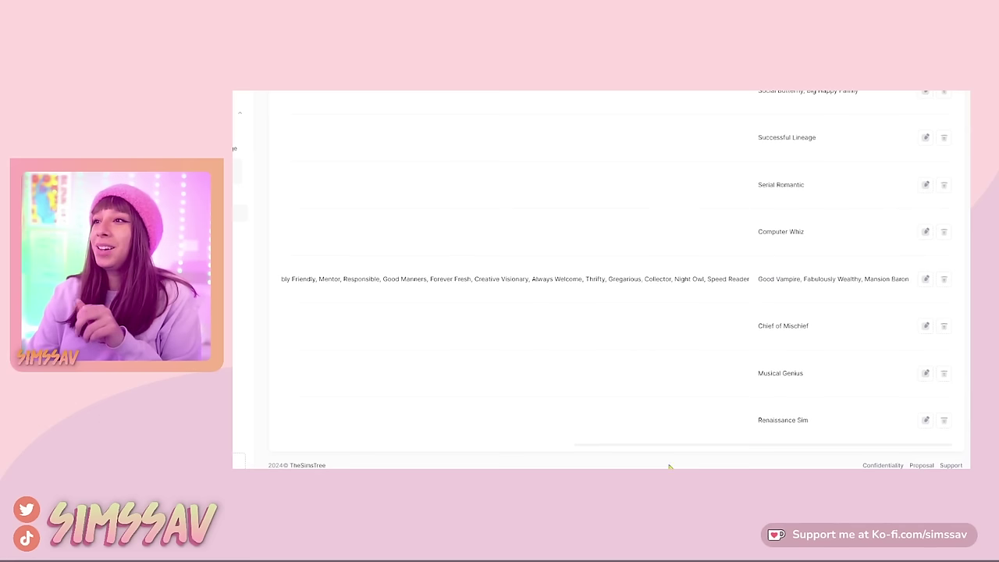
pyautogui.moveTo(672, 449); pyautogui.dragTo(412, 451)
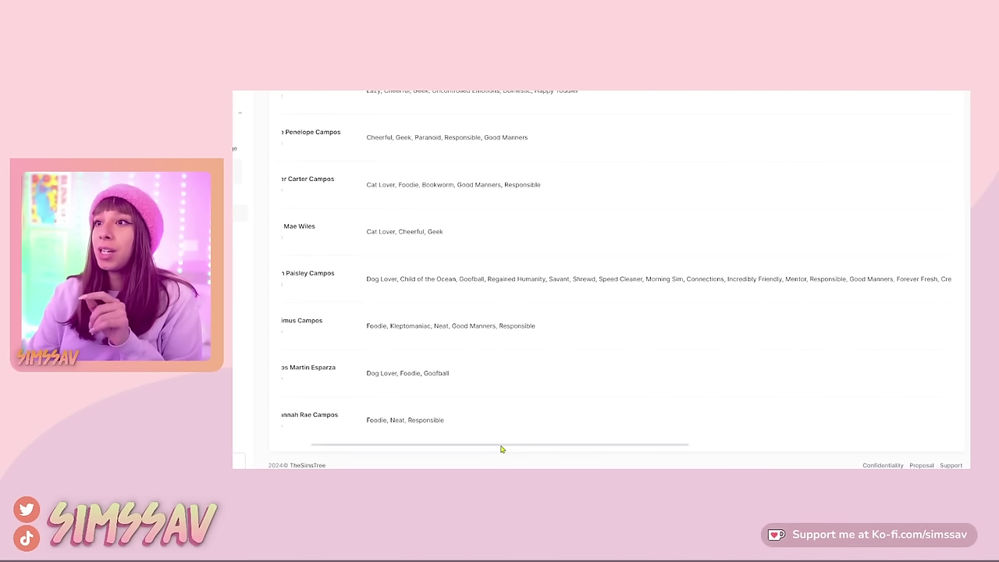
pyautogui.moveTo(499, 448); pyautogui.dragTo(469, 449)
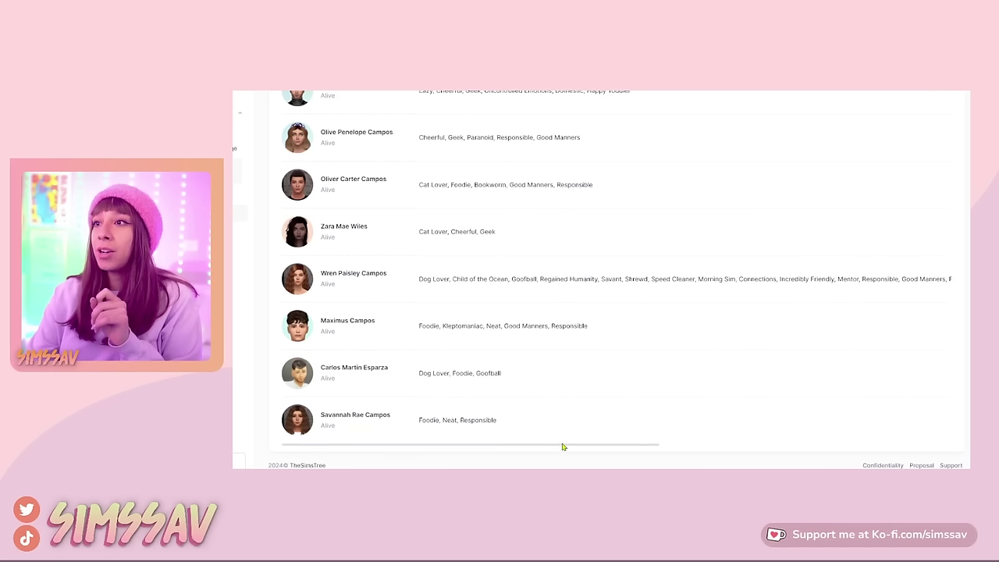
pyautogui.moveTo(563, 448); pyautogui.dragTo(490, 456)
pyautogui.click(631, 457)
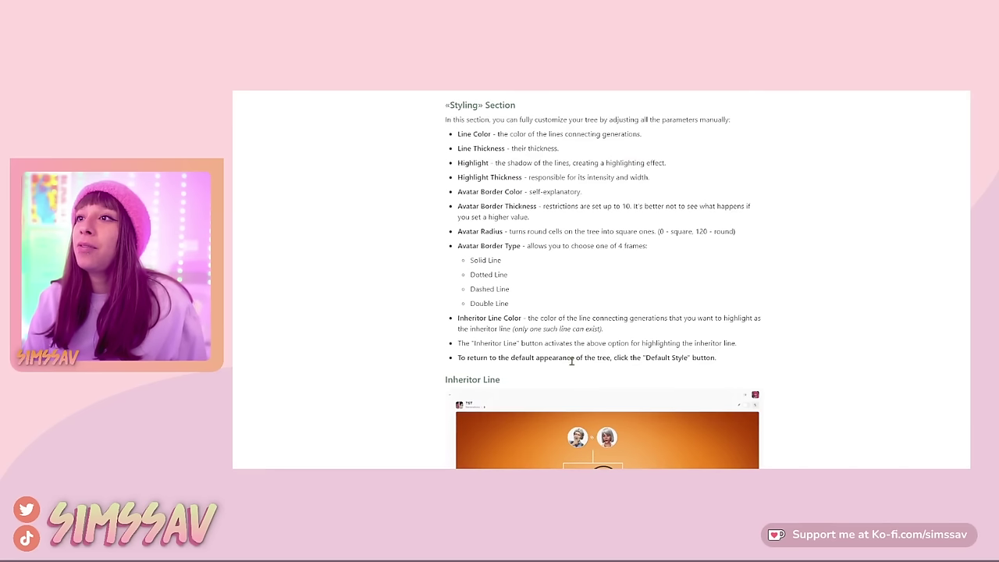
# - Read the Inheritor Line and Tree Styling sections of the Instructions page
pyautogui.scroll(-5, 550, 340)
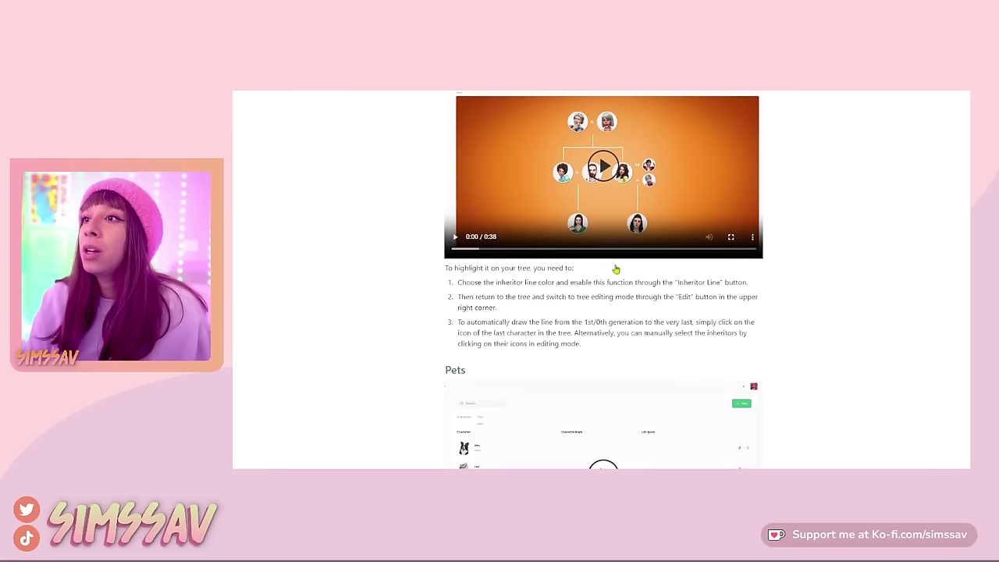
pyautogui.scroll(-5, 616, 268)
pyautogui.scroll(7, 635, 330)
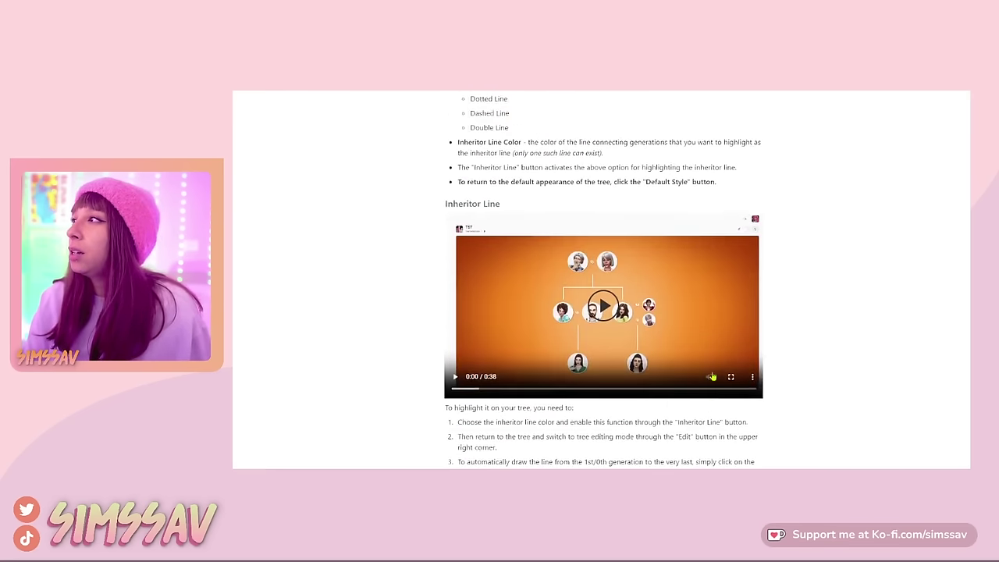
pyautogui.scroll(10, 712, 377)
pyautogui.scroll(-3, 825, 290)
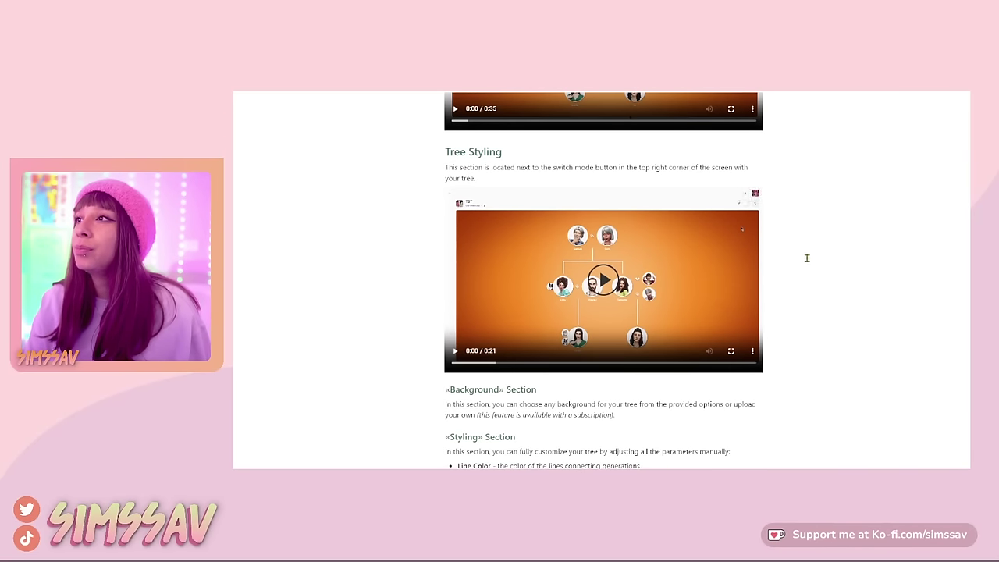
pyautogui.scroll(1, 807, 257)
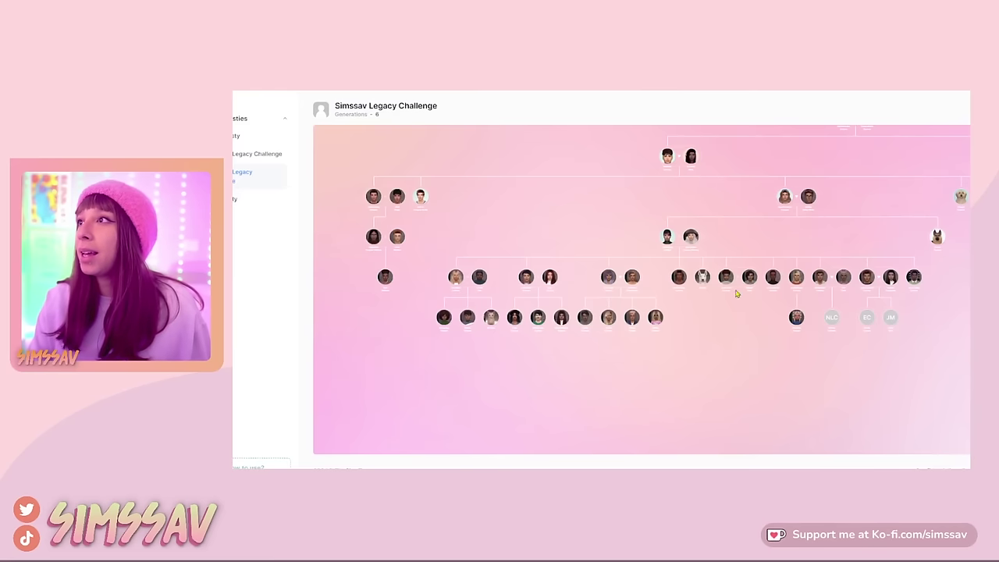
# - Examine the youngest generation of the Simssav Legacy Challenge tree around the cat and check its cell options
pyautogui.scroll(5, 468, 365)
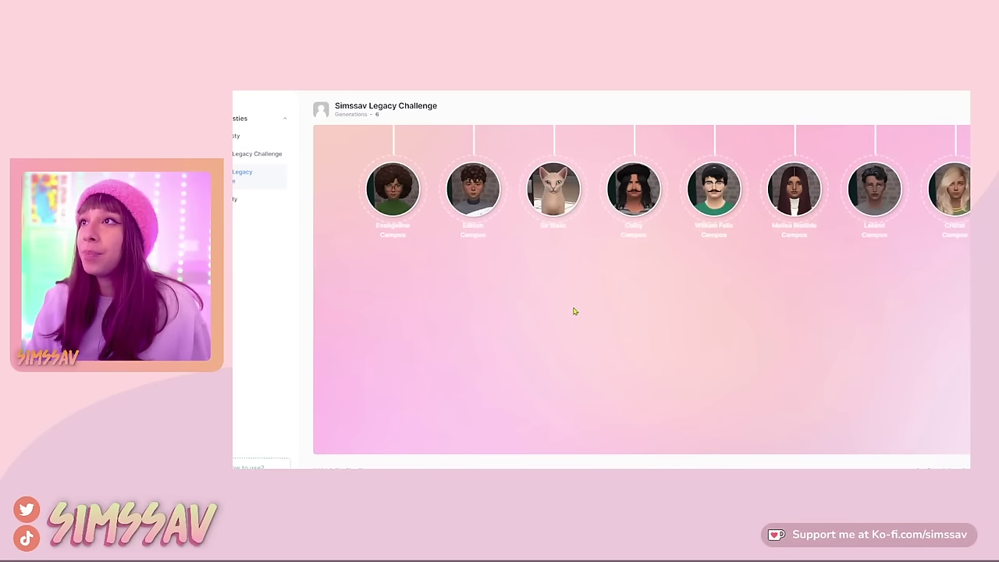
pyautogui.scroll(1, 578, 305)
pyautogui.moveTo(579, 305); pyautogui.dragTo(562, 413)
pyautogui.moveTo(519, 374); pyautogui.dragTo(645, 391)
pyautogui.moveTo(657, 317)
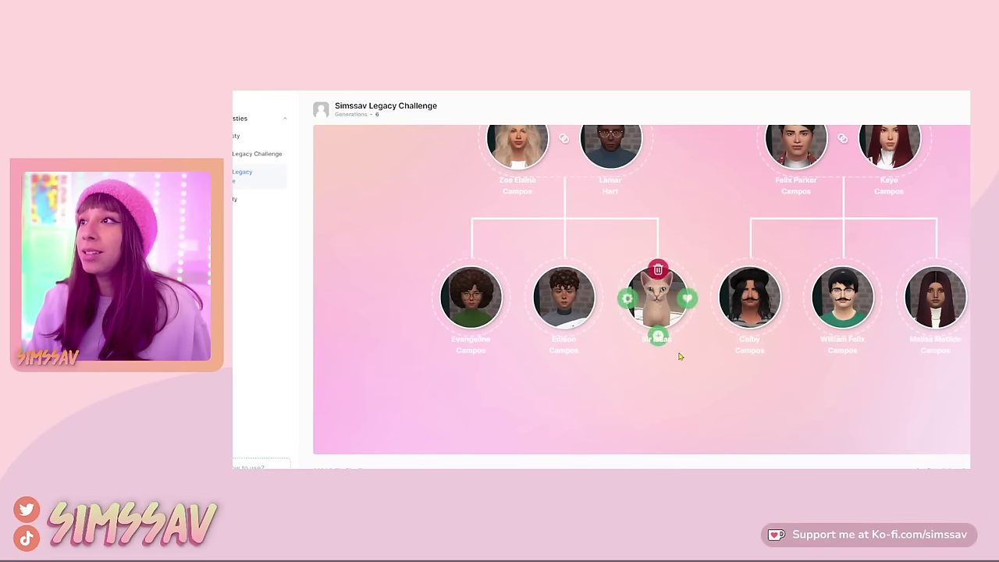
pyautogui.scroll(-3, 679, 356)
pyautogui.moveTo(539, 302)
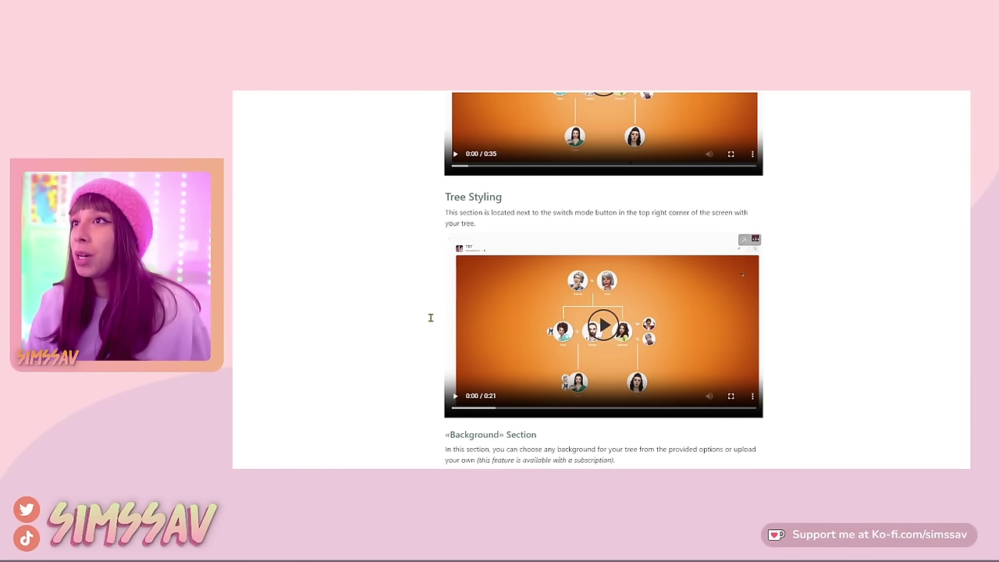
# - Review the Instructions page from Tree Styling back through character creation to its table of contents
pyautogui.scroll(-2, 390, 302)
pyautogui.scroll(2, 391, 304)
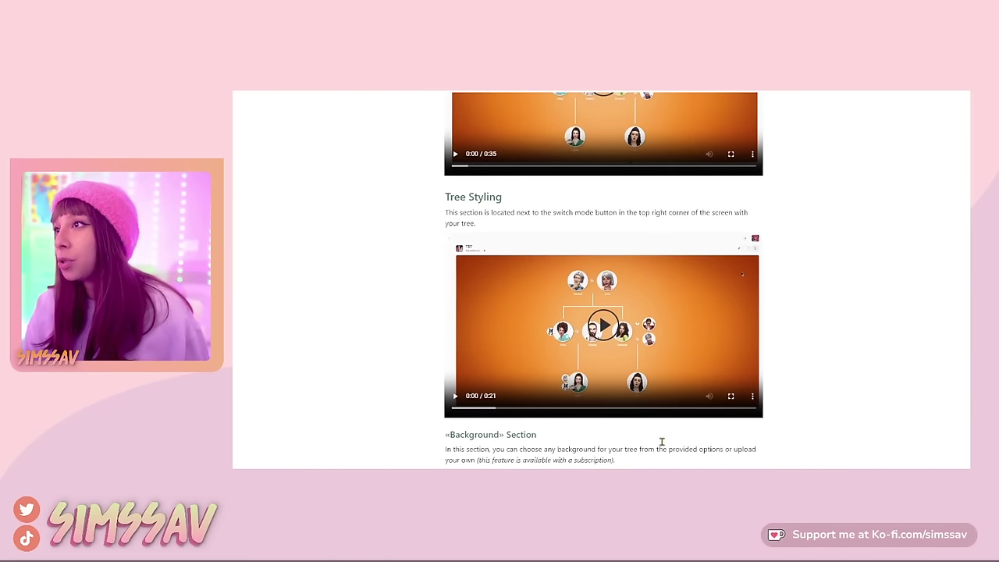
pyautogui.scroll(-9, 819, 338)
pyautogui.scroll(15, 819, 339)
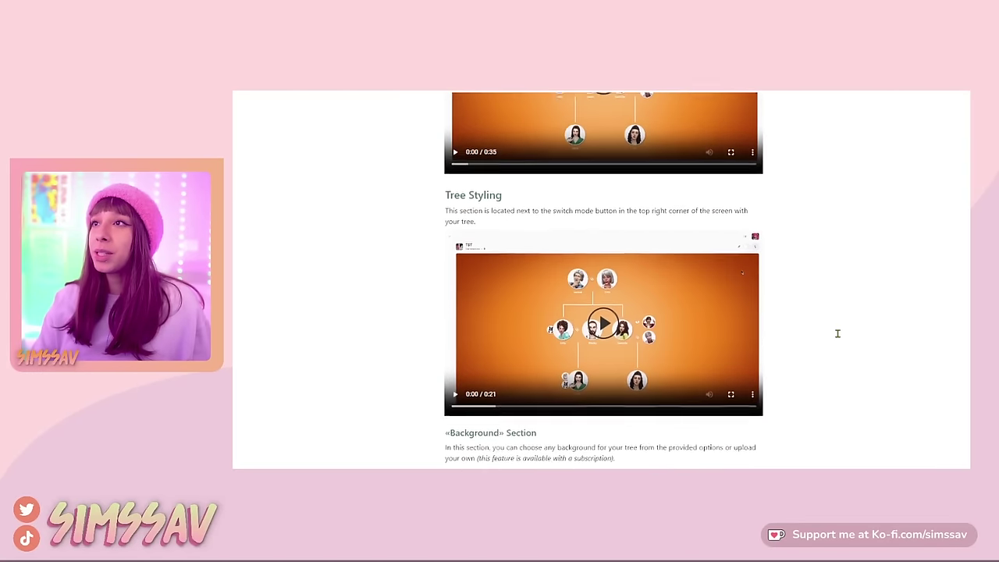
pyautogui.scroll(20, 840, 333)
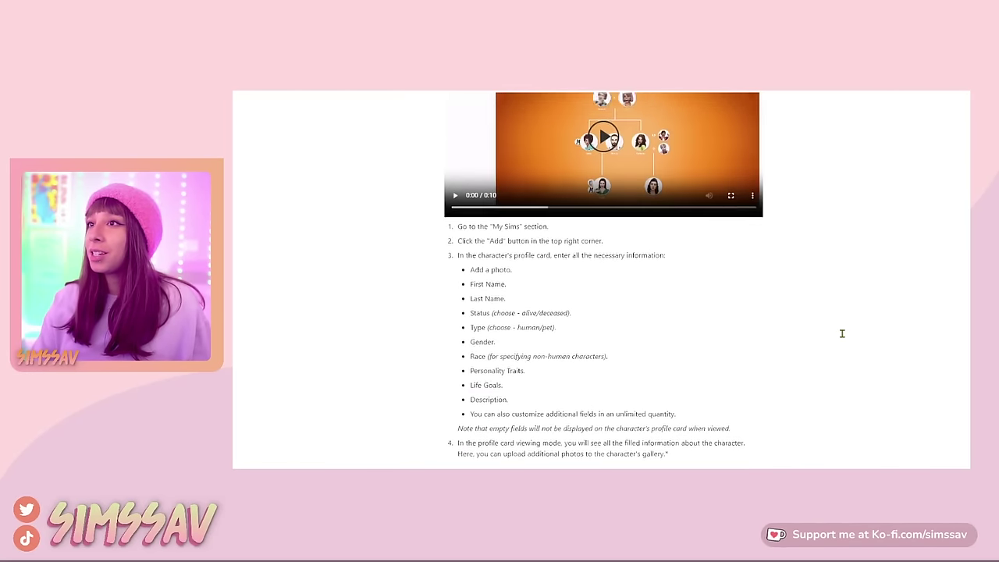
pyautogui.scroll(20, 871, 335)
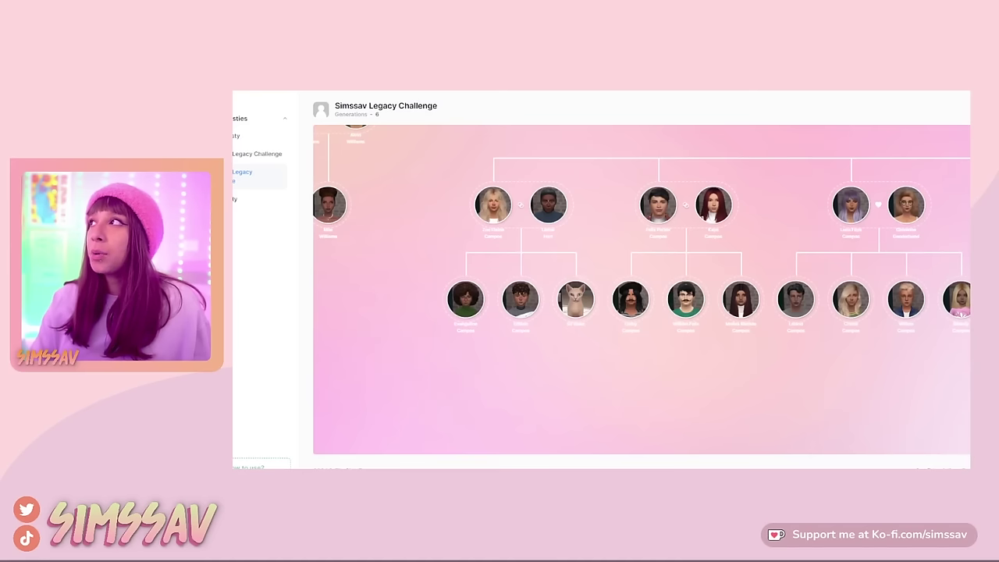
# - Sign out of the current account, open the new account sign-up form and enter the first name
pyautogui.click(917, 119)
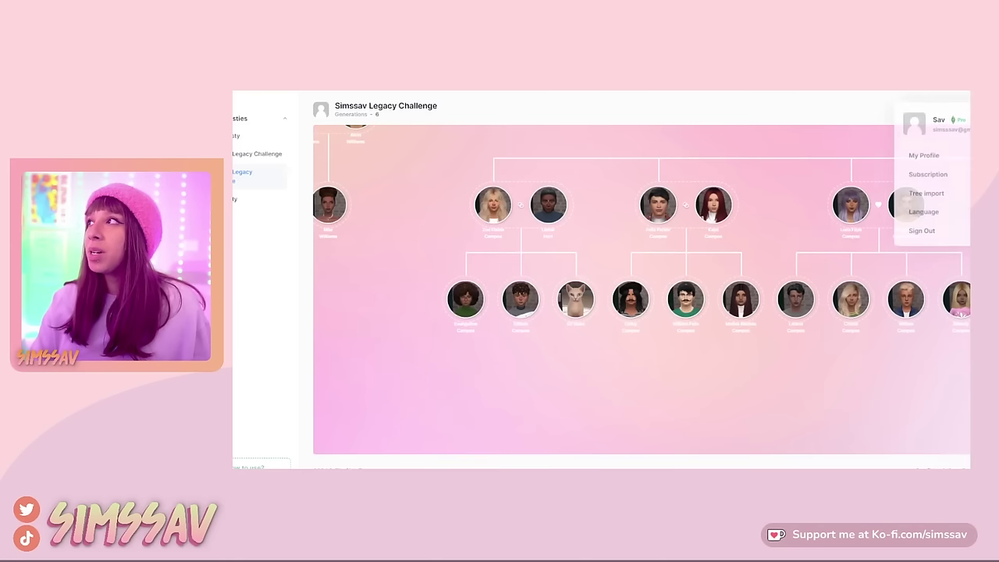
pyautogui.click(930, 232)
pyautogui.click(368, 233)
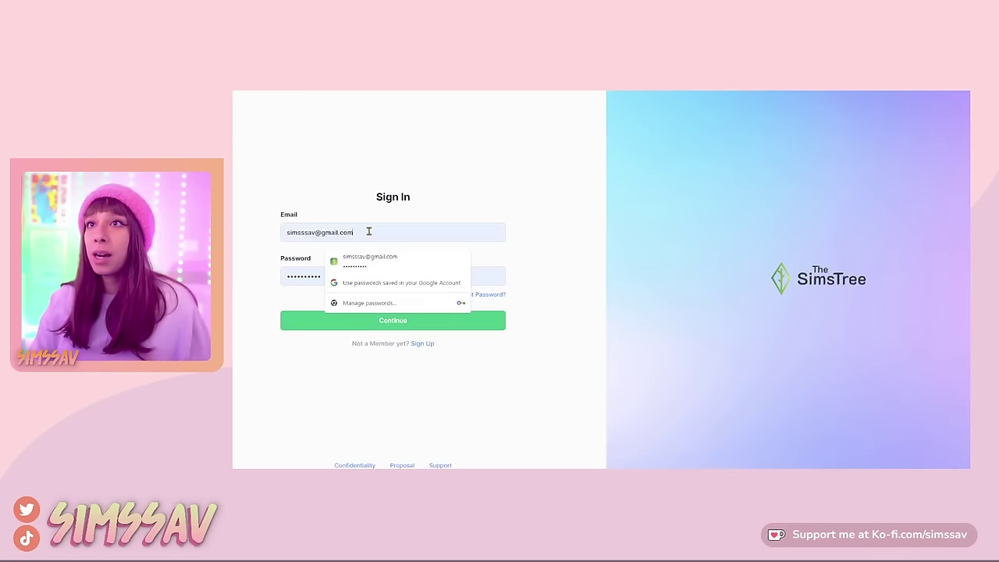
pyautogui.click(422, 343)
pyautogui.click(321, 180)
pyautogui.write('Savannah')
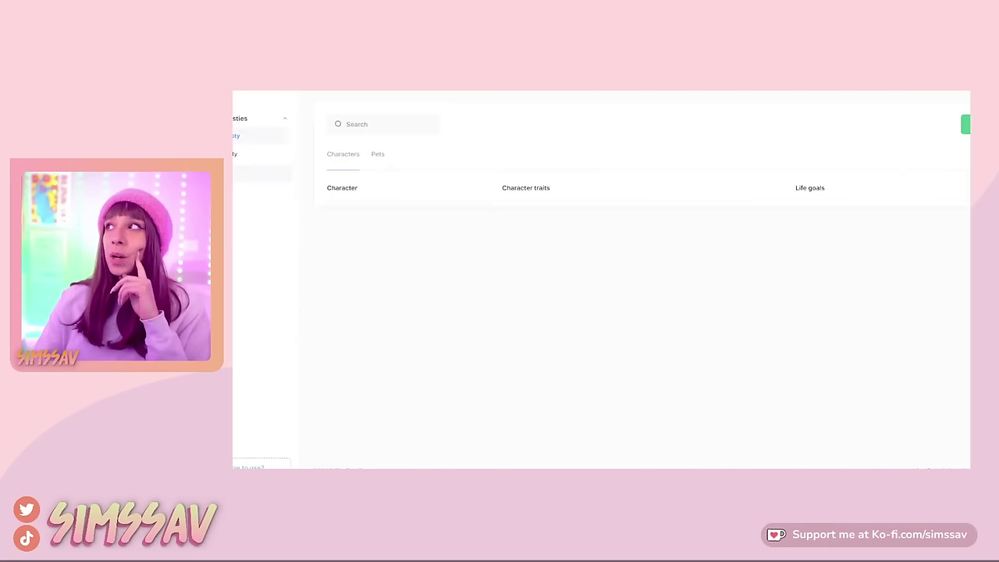
# - Start adding a character in My Sims and load the portrait of a Sim with long wavy brown hair as its photo
pyautogui.click(967, 124)
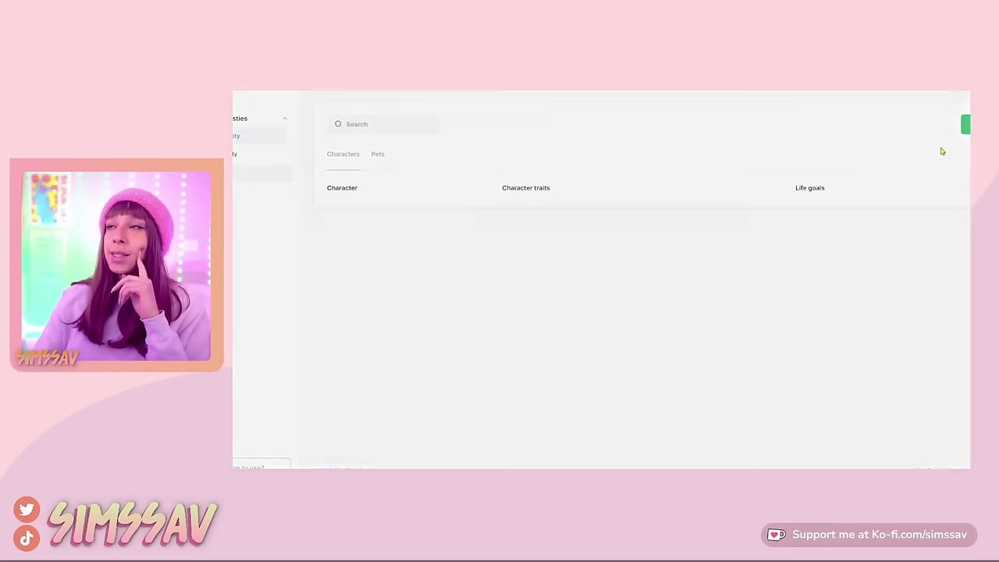
pyautogui.click(854, 232)
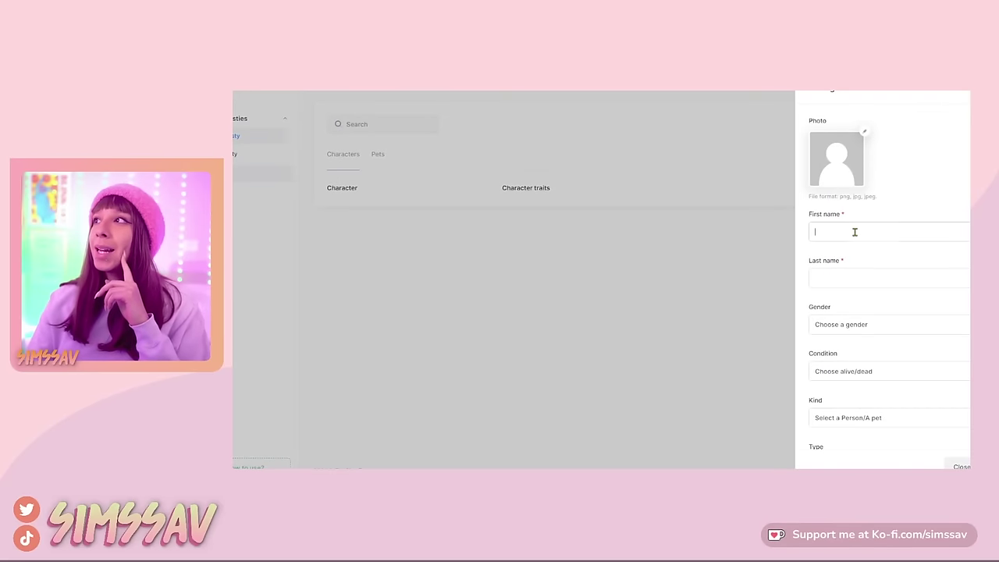
pyautogui.click(863, 136)
pyautogui.click(535, 156)
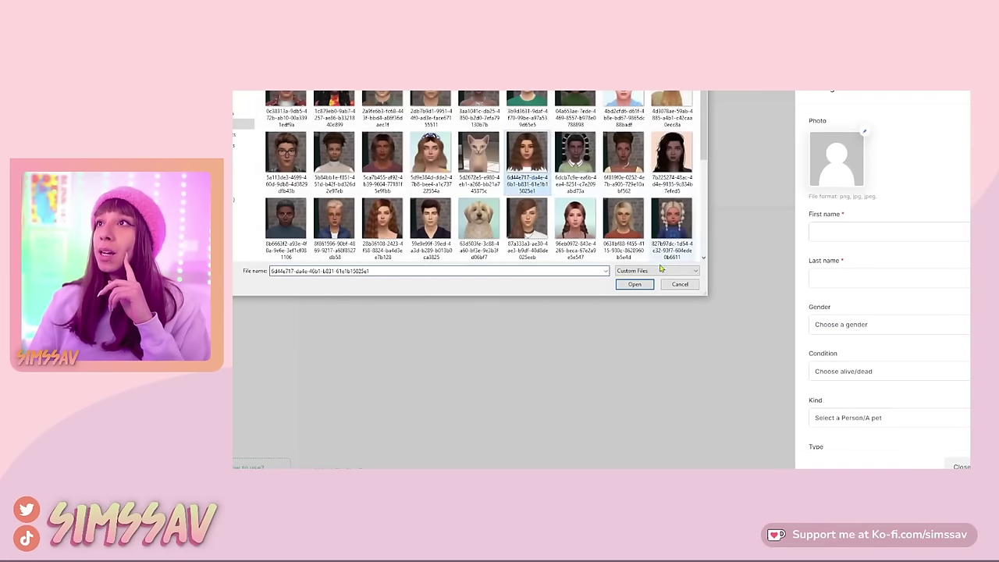
pyautogui.click(634, 284)
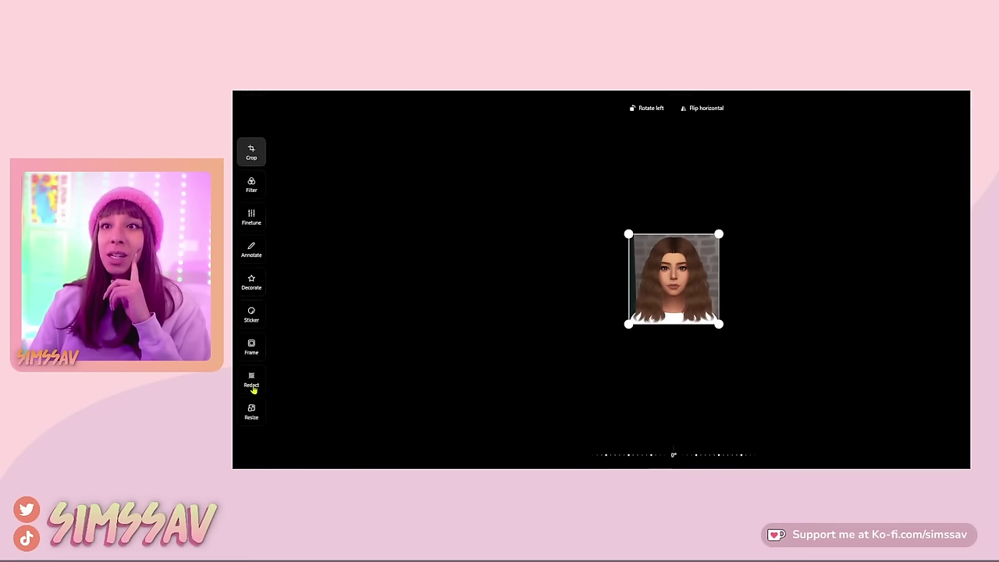
# - Examine the Sticker, Decorate, Annotate and Finetune options available for the Sim's portrait
pyautogui.click(251, 316)
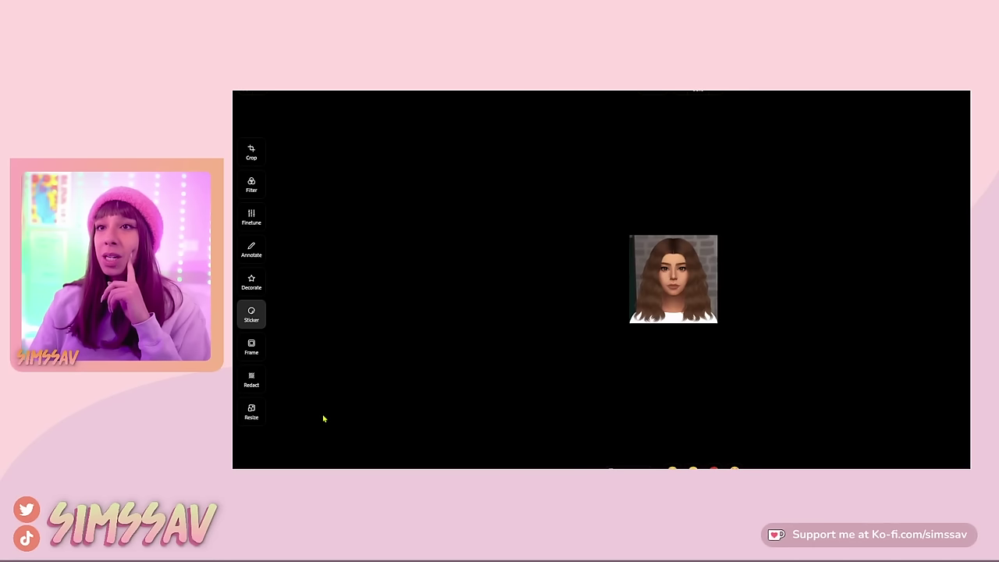
pyautogui.click(249, 283)
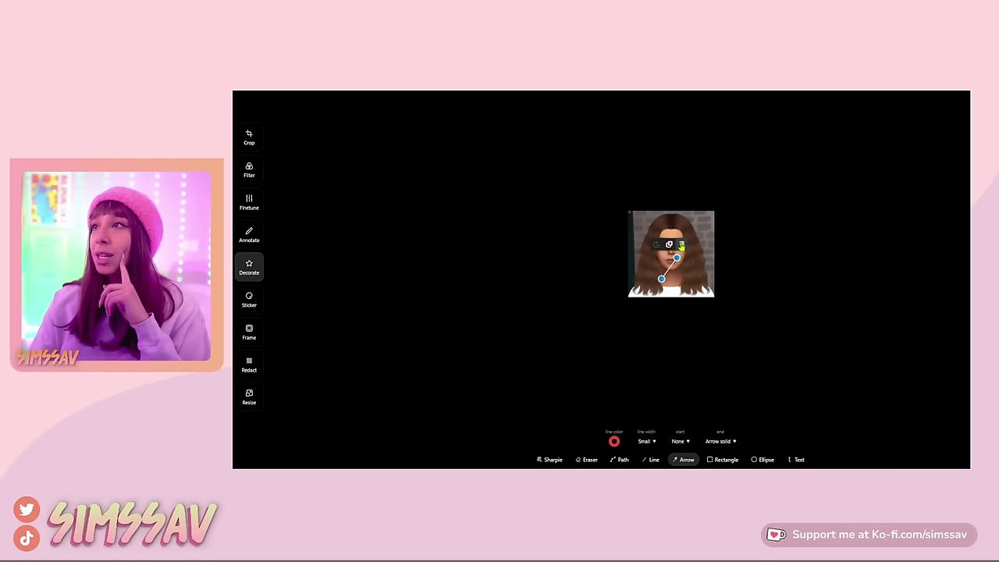
pyautogui.click(252, 233)
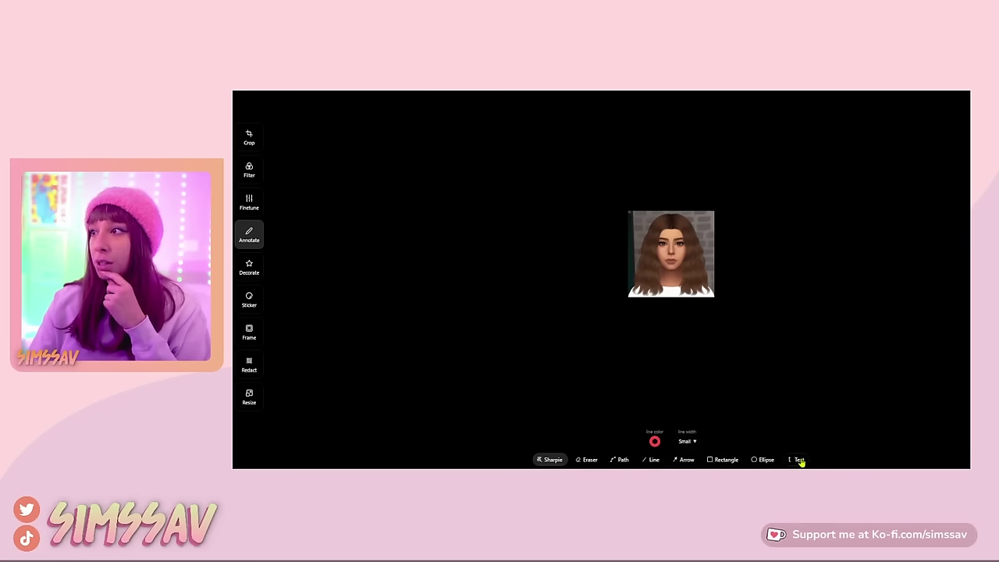
pyautogui.click(248, 205)
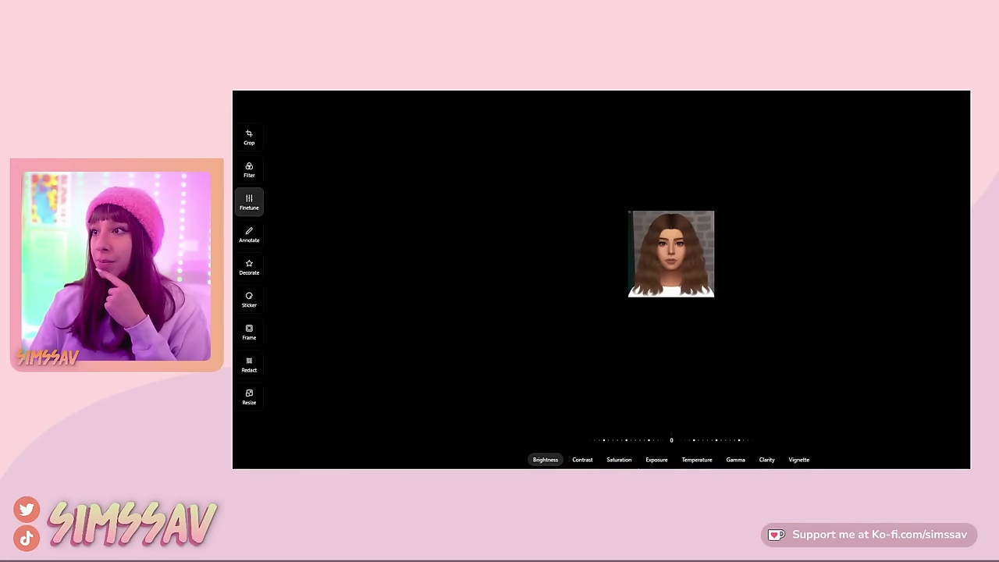
# - Compare the Chrome and Stark filters on the Sim's portrait and apply Chrome
pyautogui.click(249, 170)
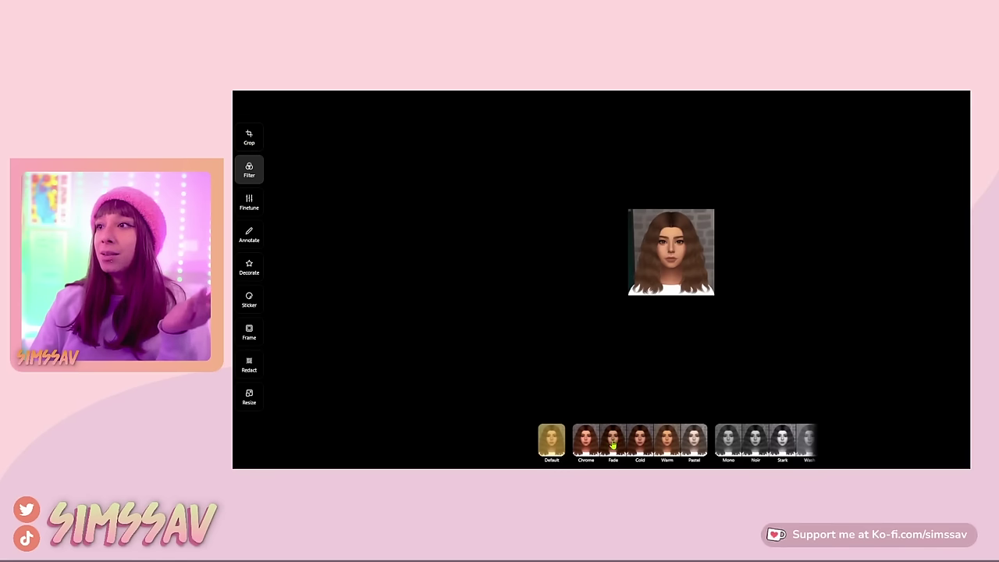
pyautogui.click(586, 441)
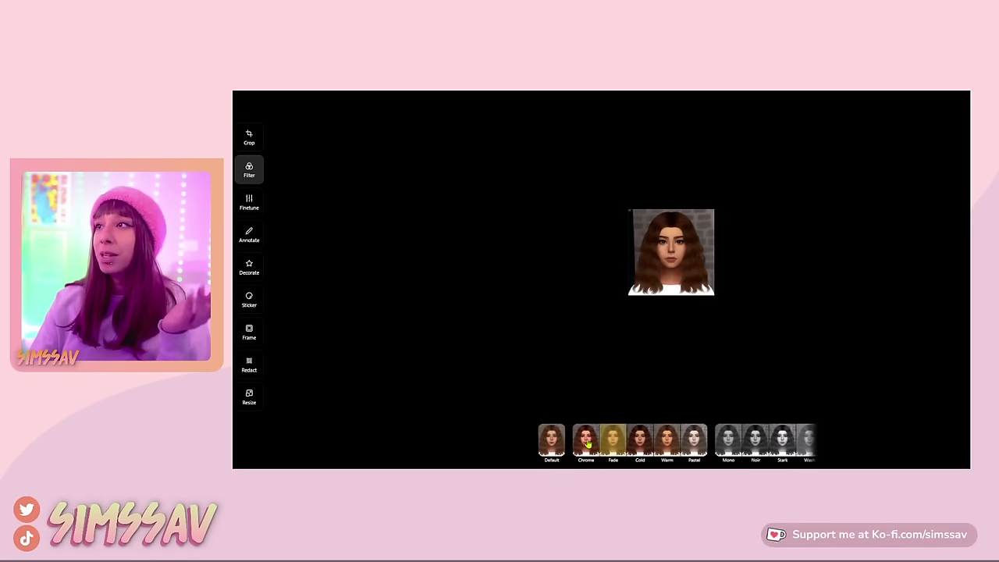
pyautogui.click(767, 448)
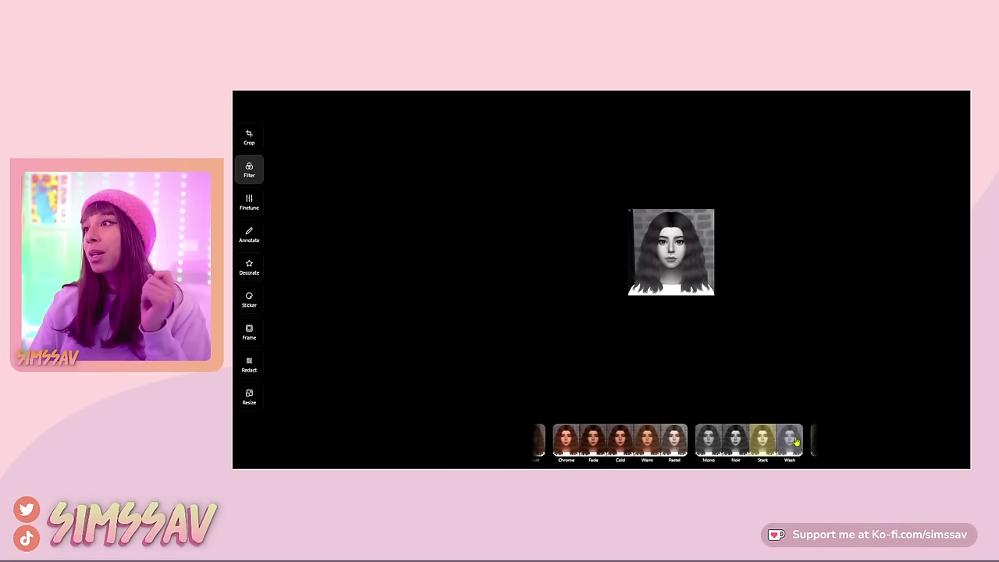
pyautogui.click(567, 444)
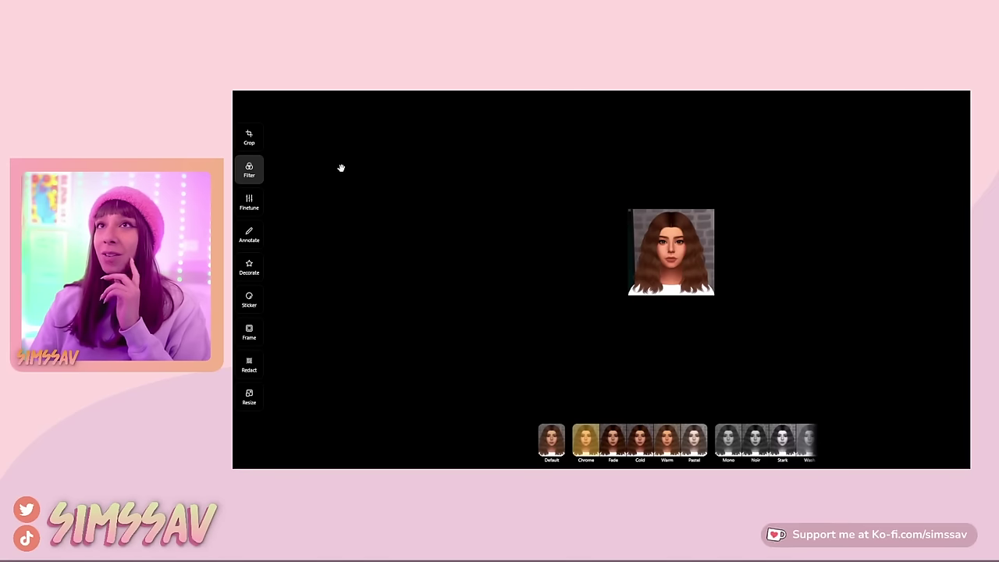
pyautogui.scroll(1, 440, 379)
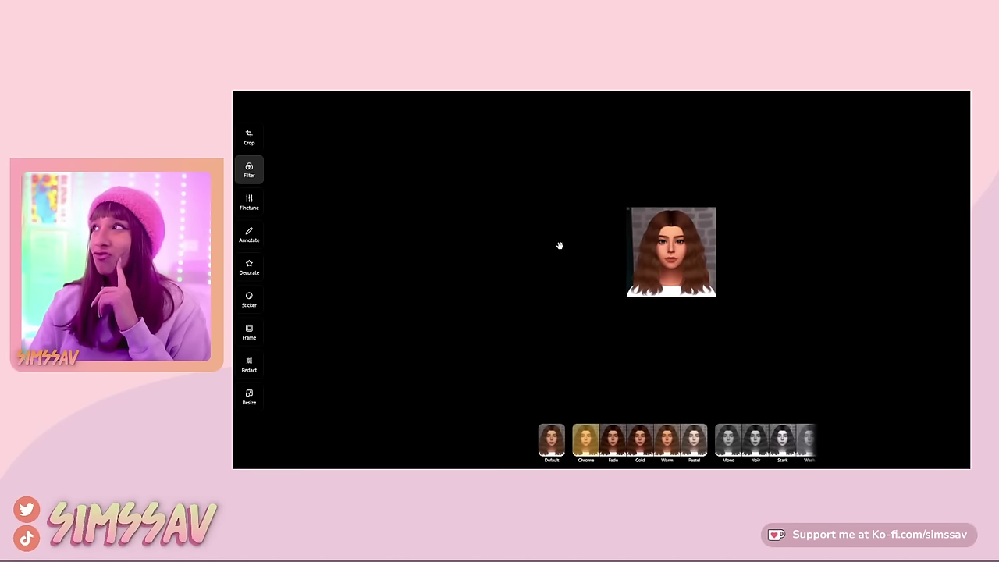